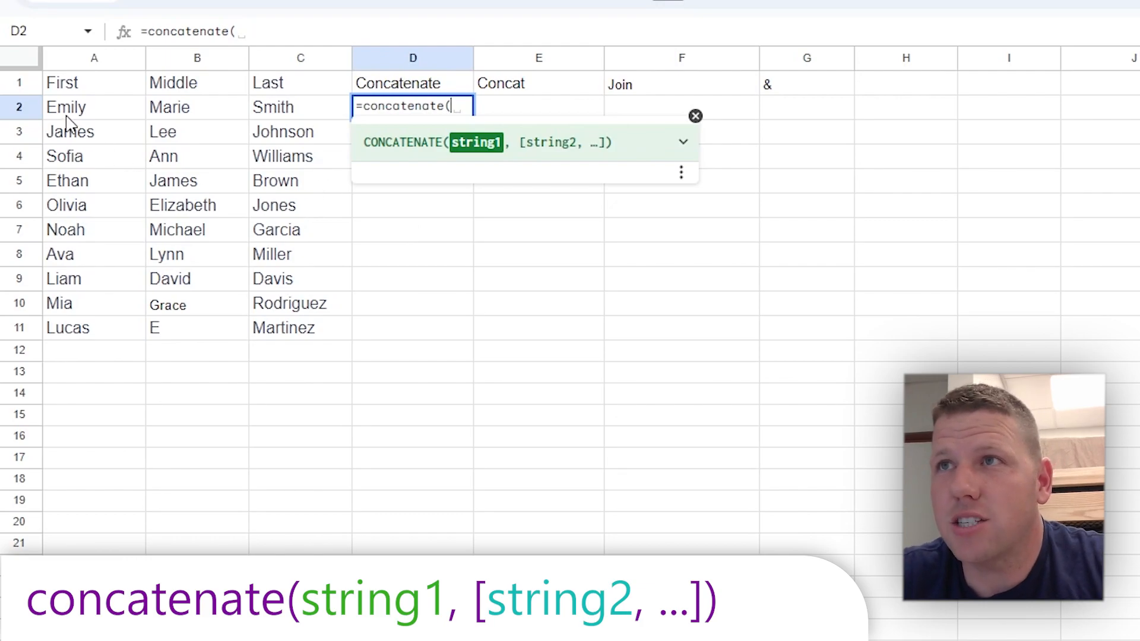
- Complete the CONCATENATE formula in D2 with A2, B2 and C2 as its strings and enter it
click(79, 112)
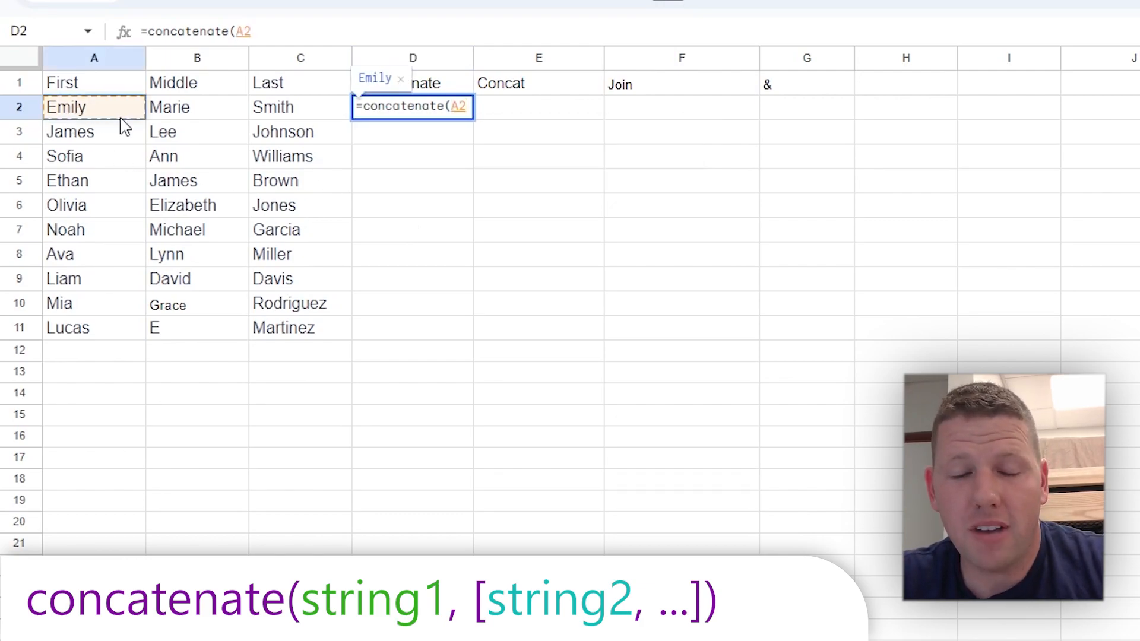
text(,)
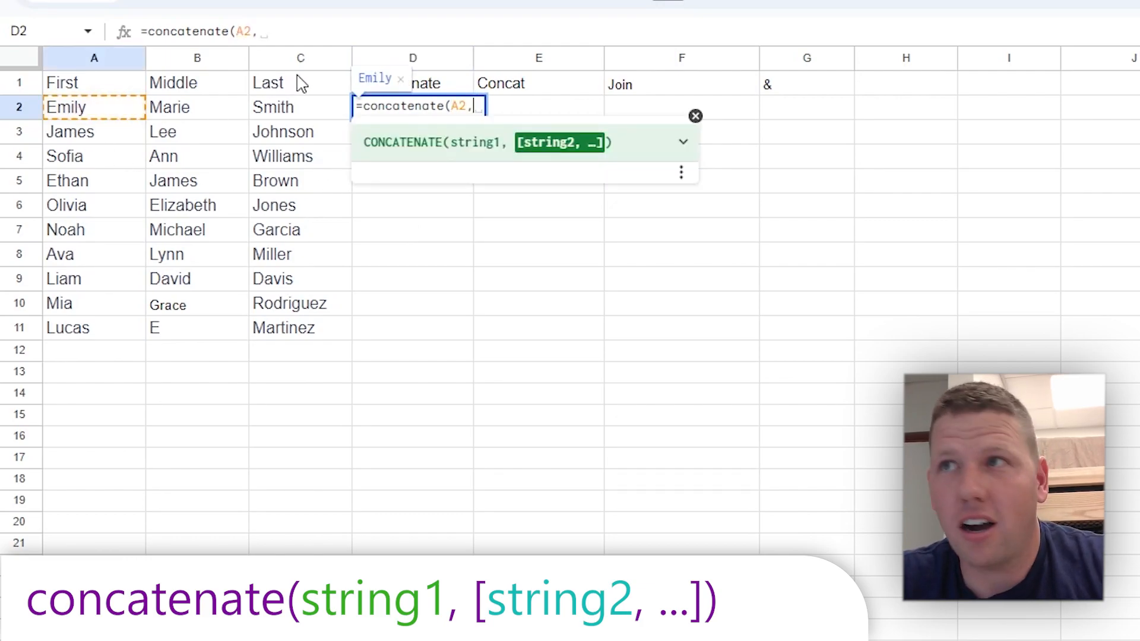
click(210, 114)
text(,)
click(297, 112)
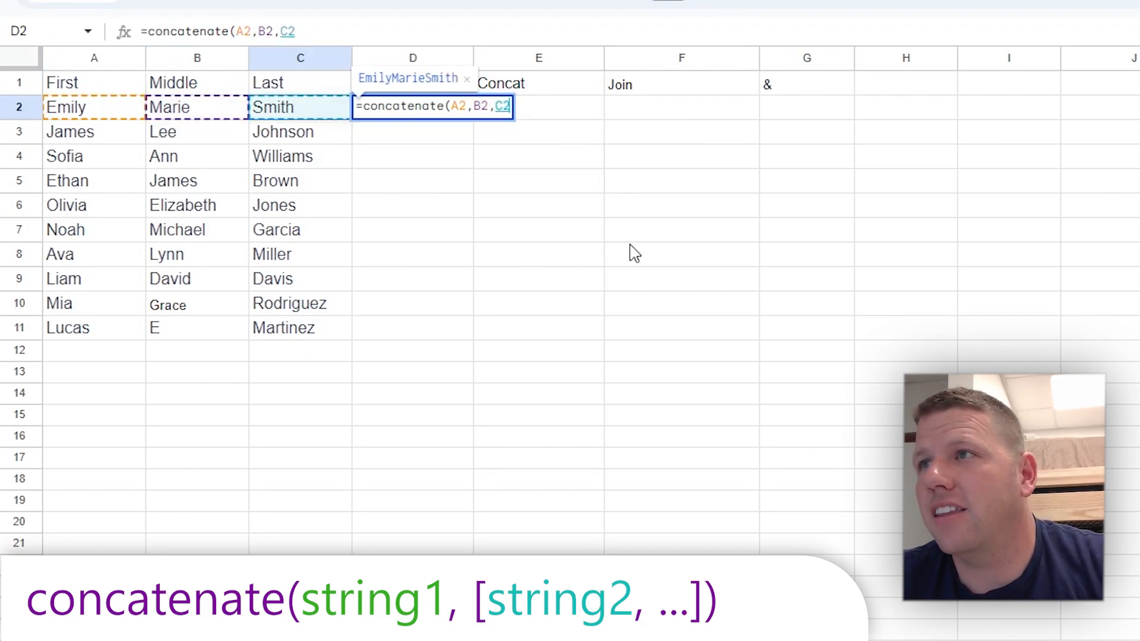
text())
key(Return)
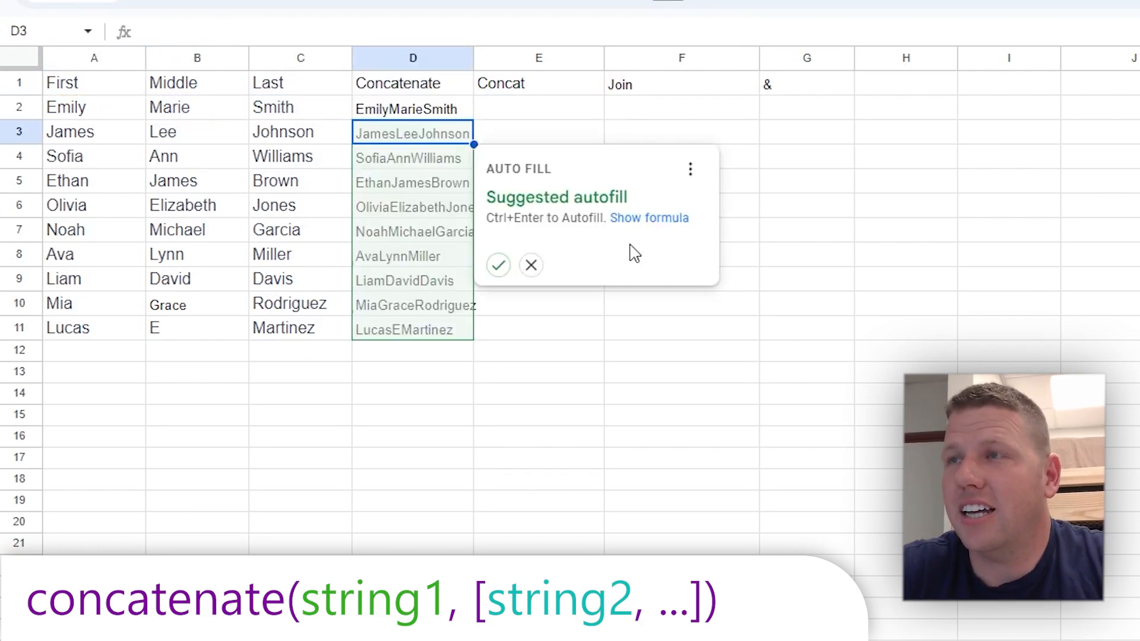
- Edit the D2 formula to add a space string " " between the names, making it =concatenate(A2," ",B2," ",C2)
click(440, 113)
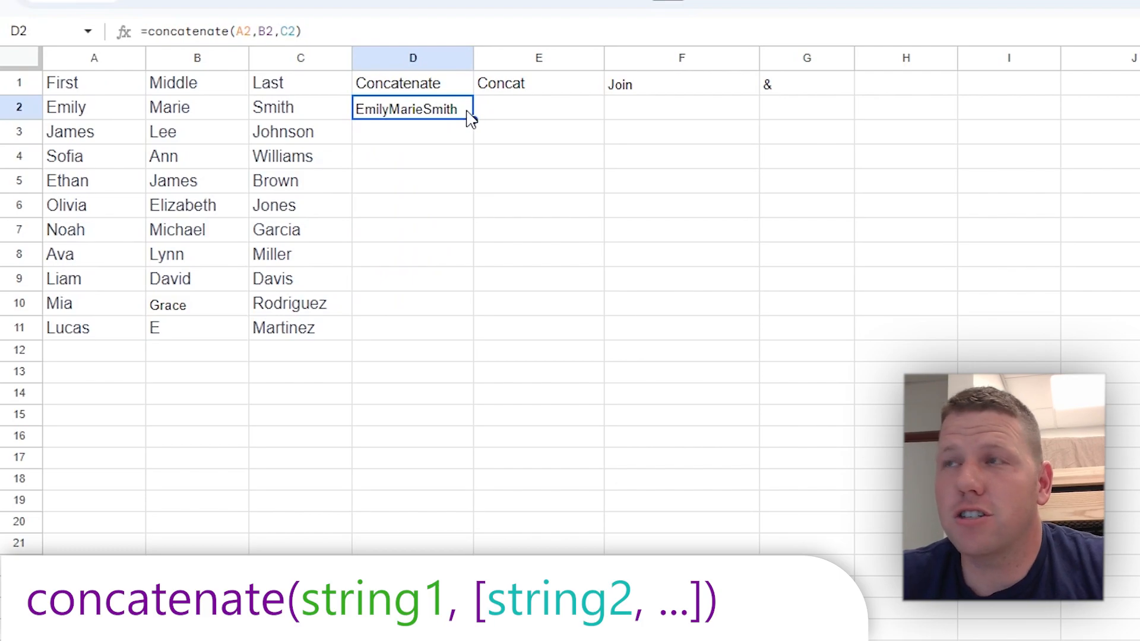
click(258, 29)
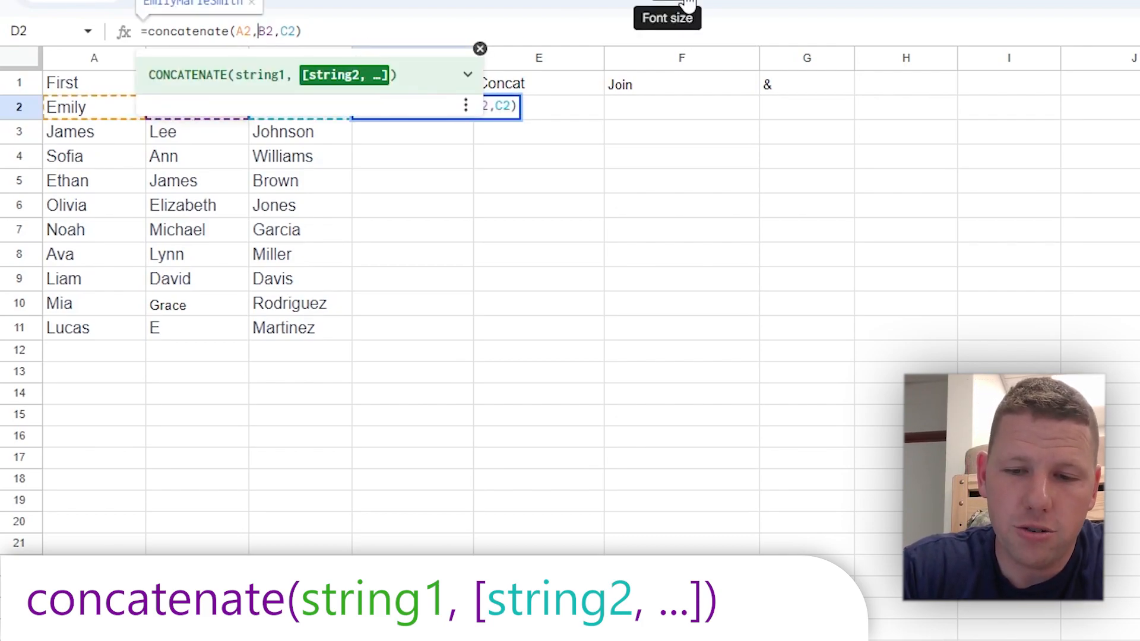
text(" ")
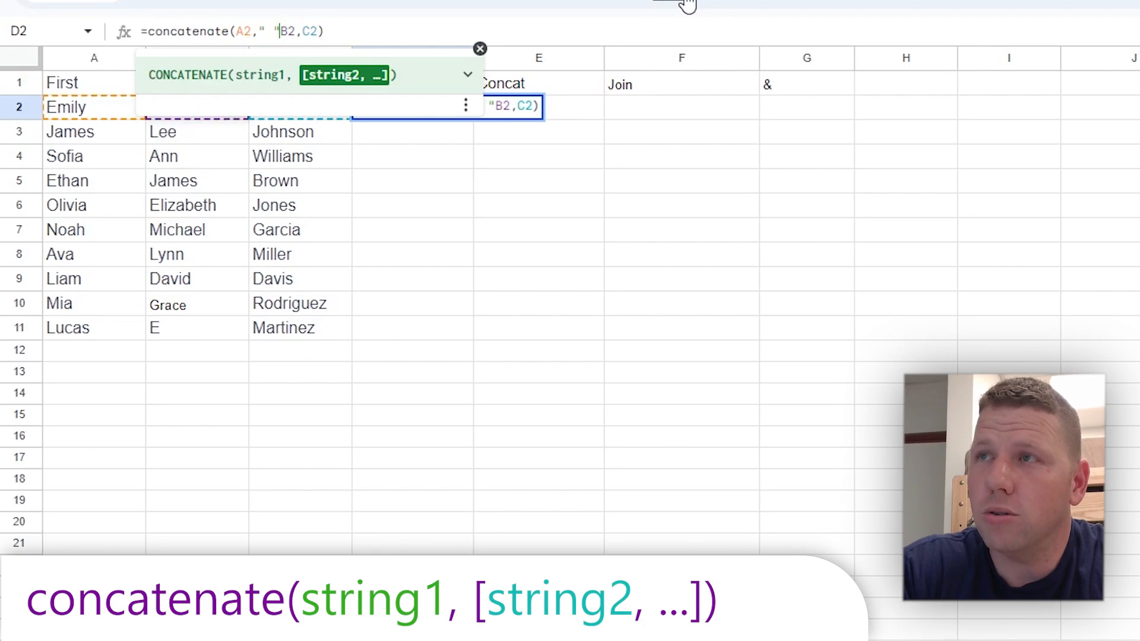
text(,)
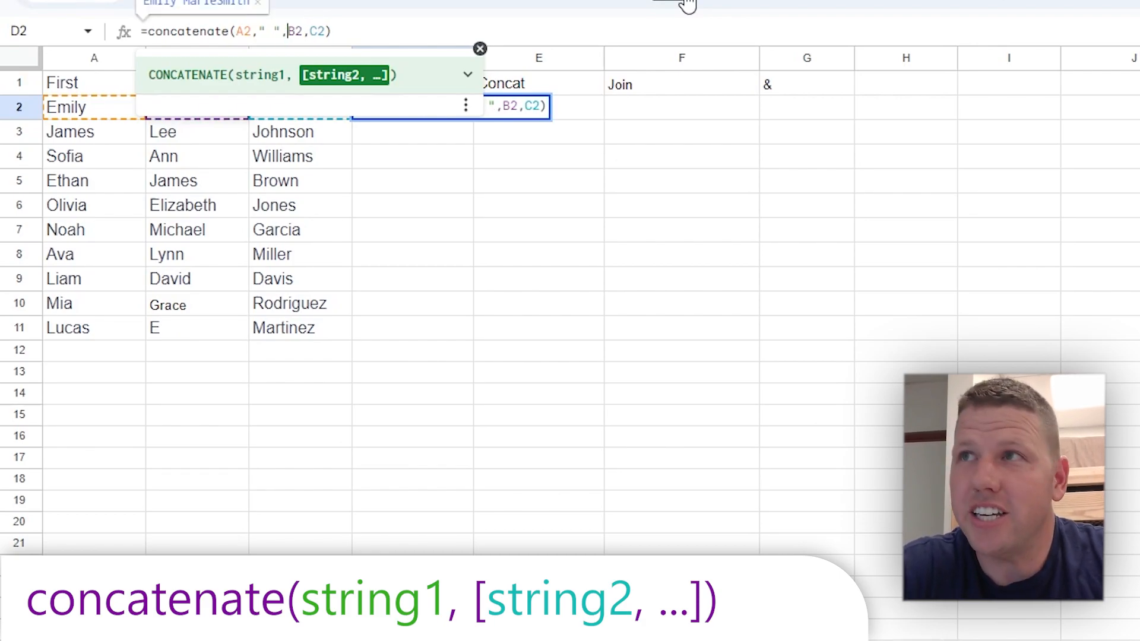
key(Right)
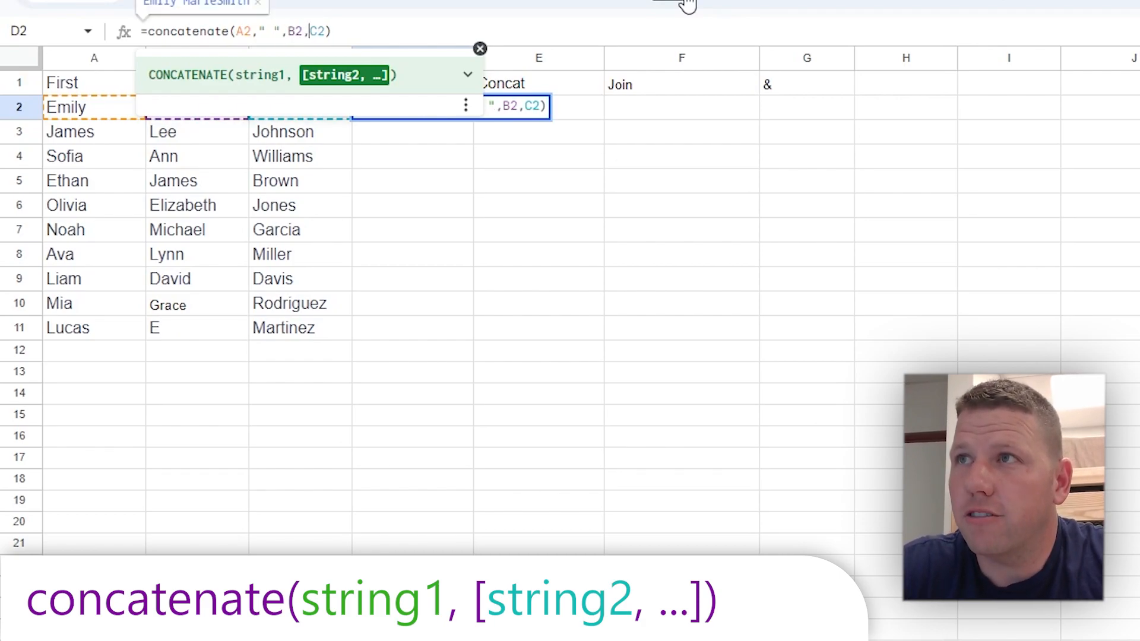
text(" ")
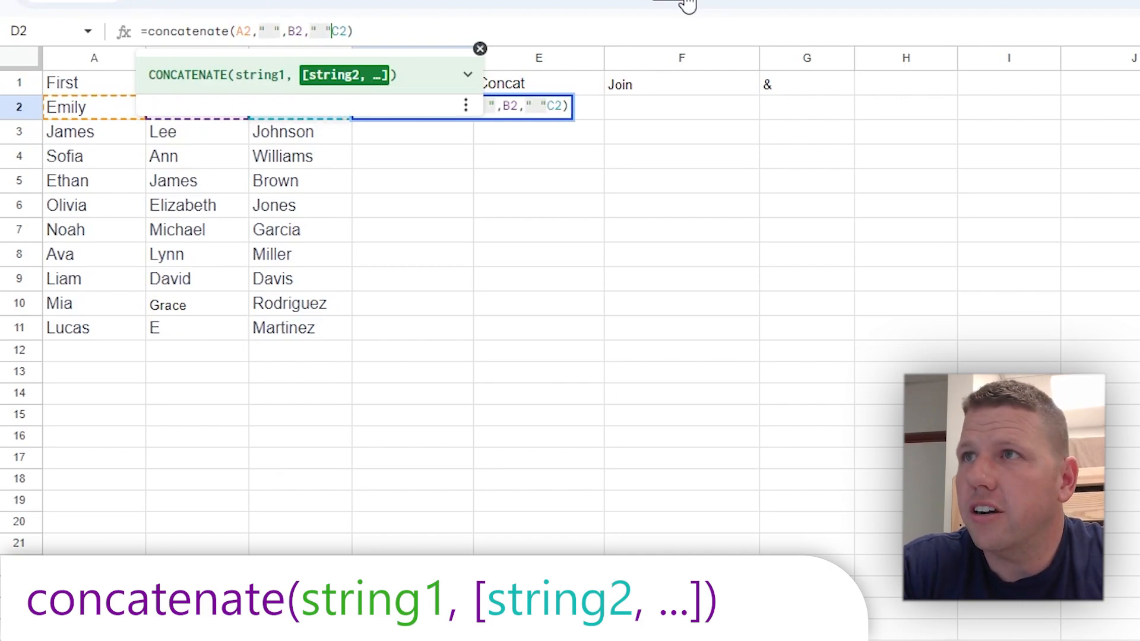
text(,)
key(Return)
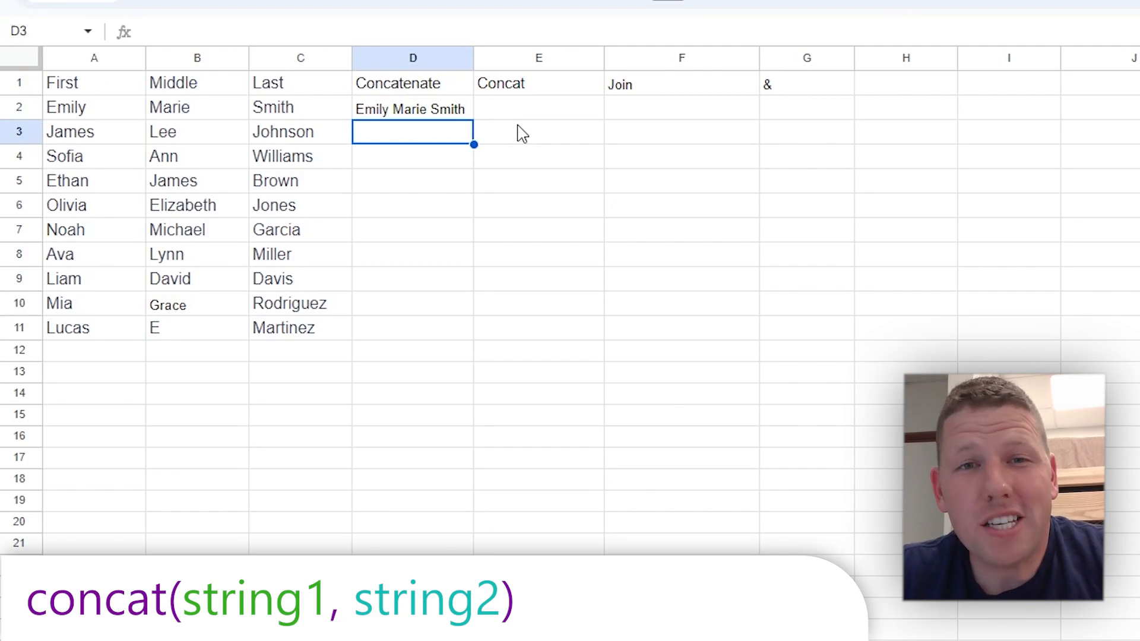
- Enter the formula =concat(A2,C2) in E2 to combine the first and last name
click(535, 117)
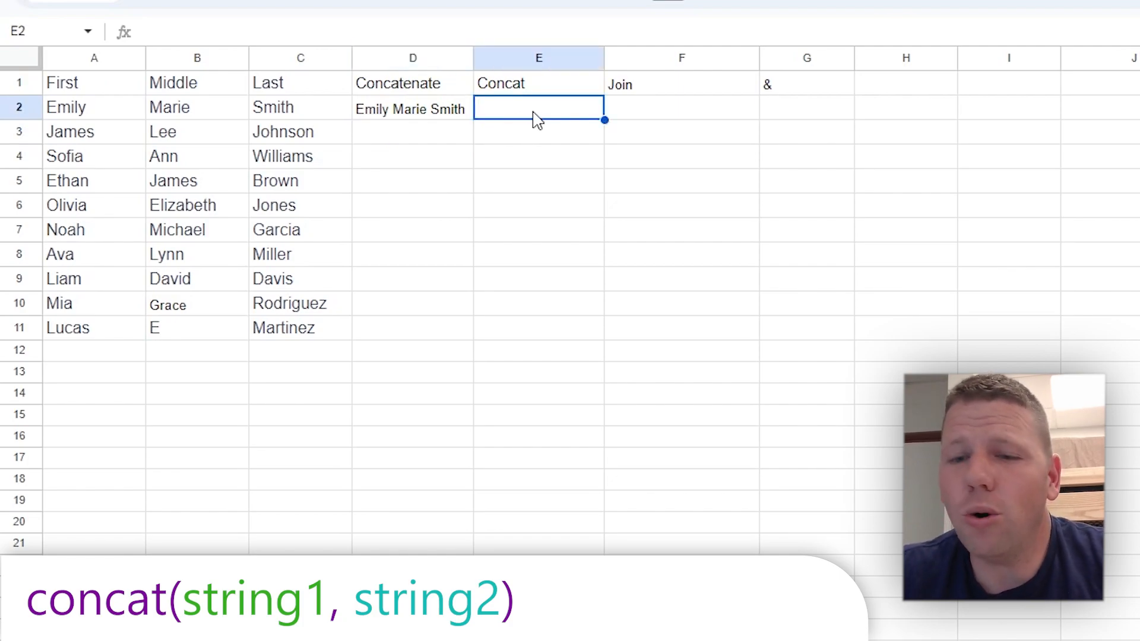
text(=concat()
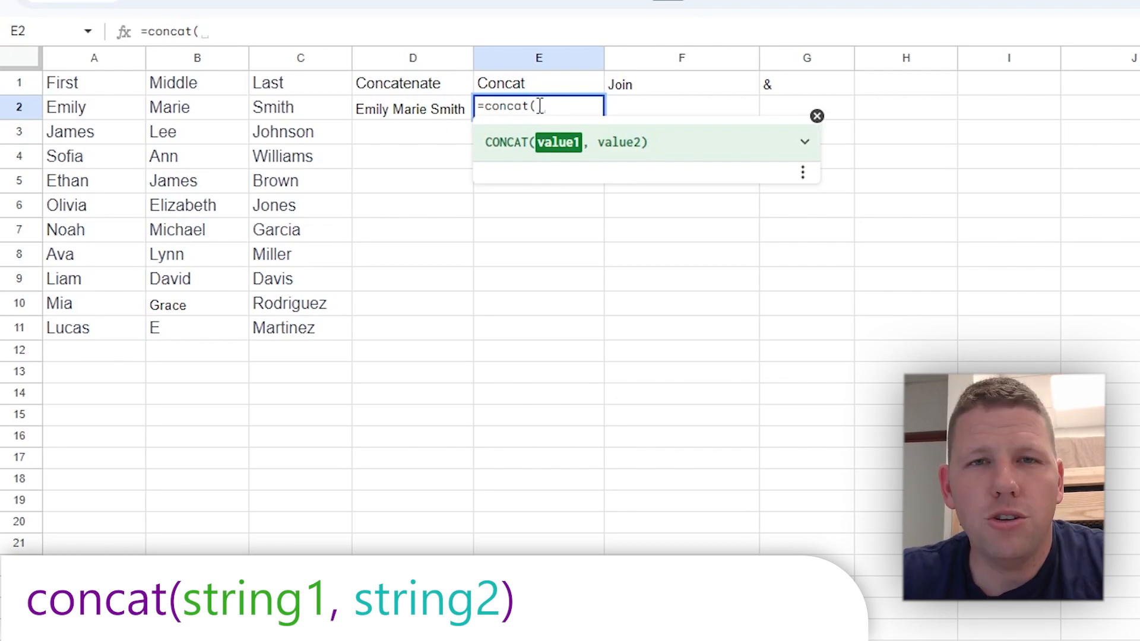
click(98, 113)
text(,)
click(309, 115)
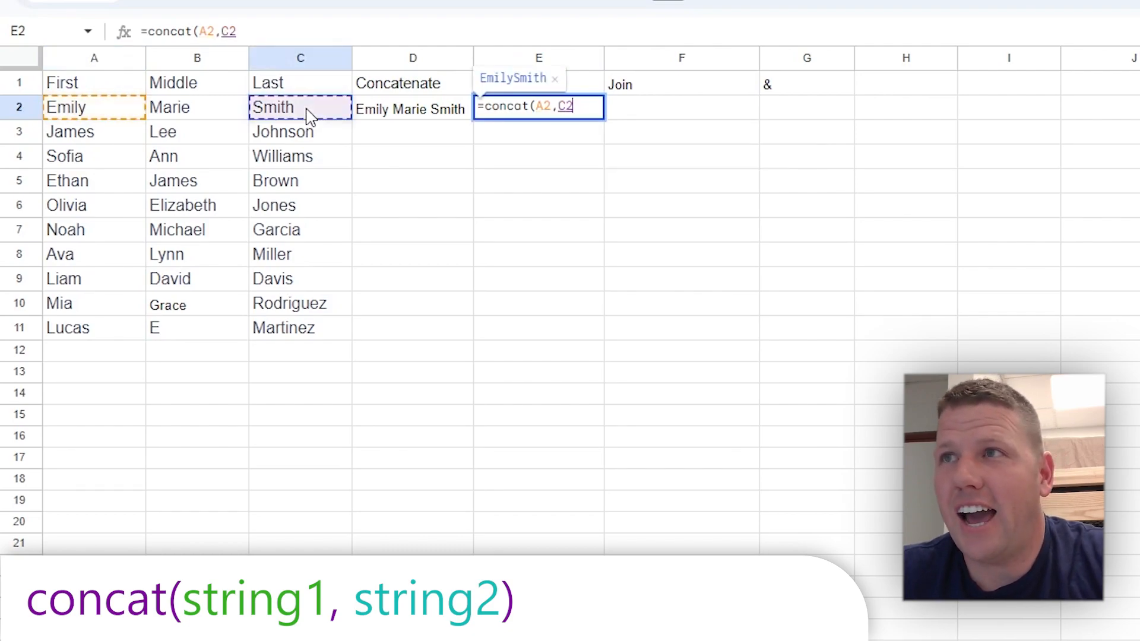
text())
key(Return)
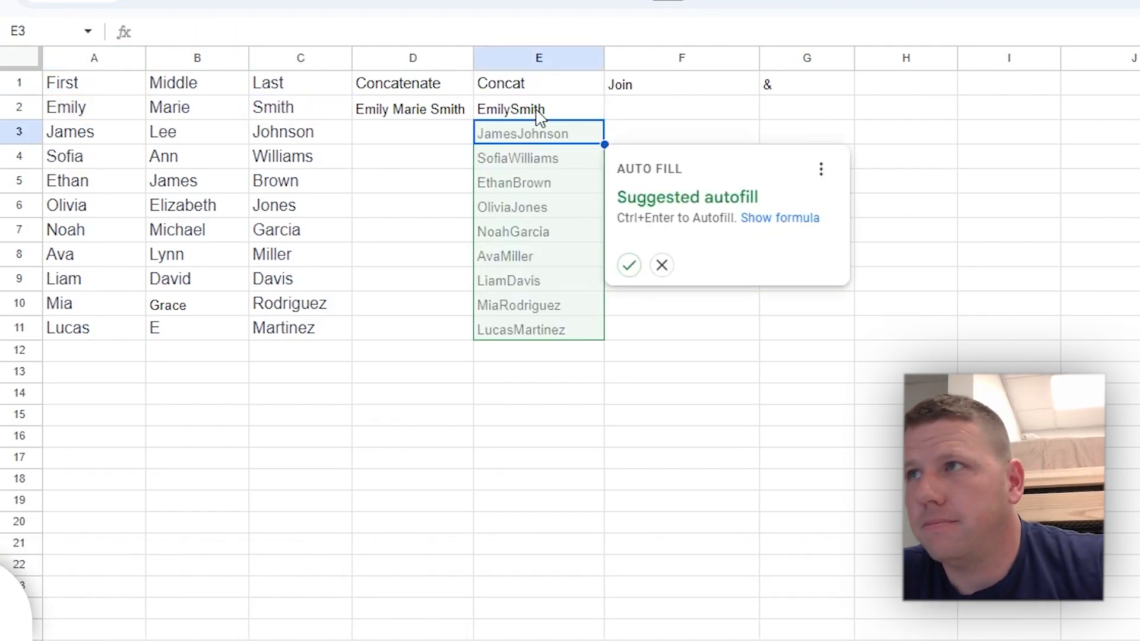
- Start a JOIN formula in F2 with a comma "," as the delimiter and A2:A11 as the first array
click(667, 113)
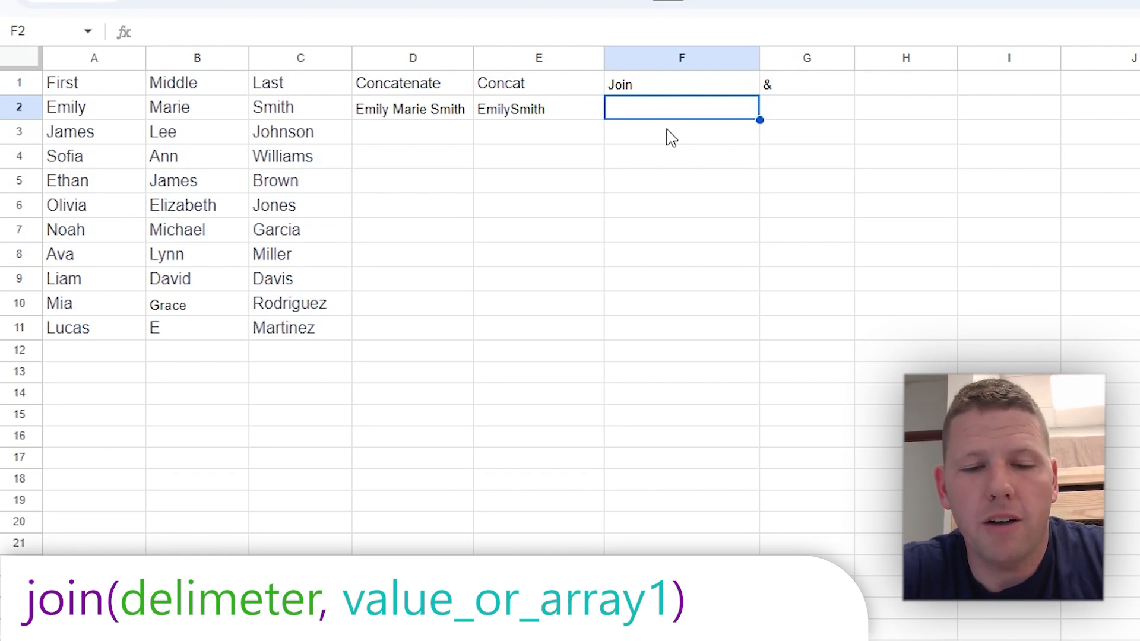
text(=join()
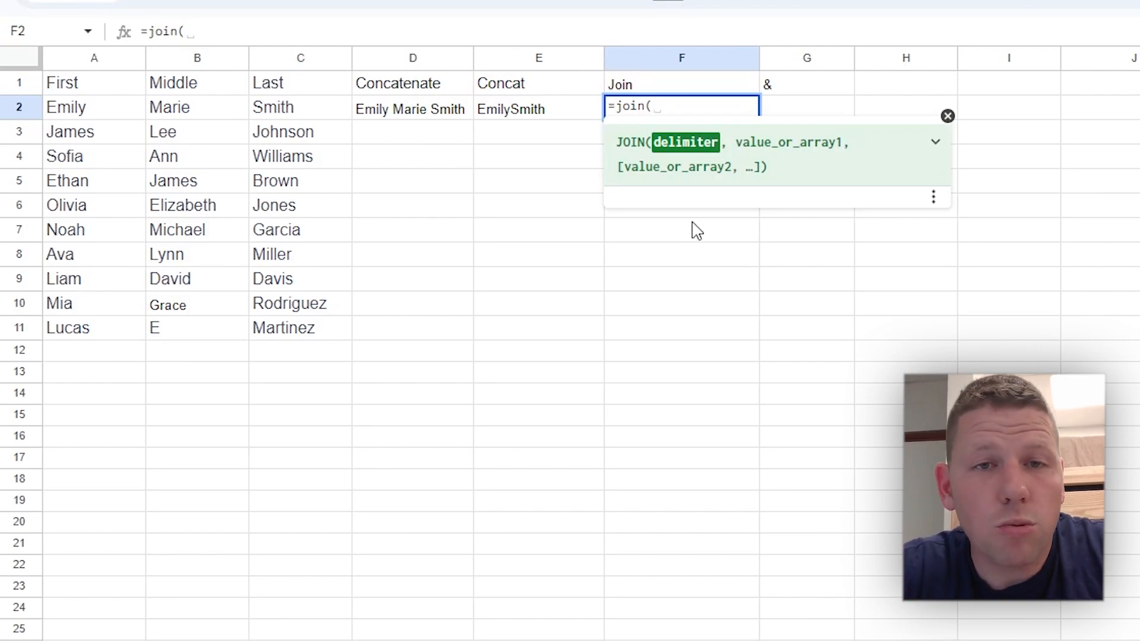
text(")
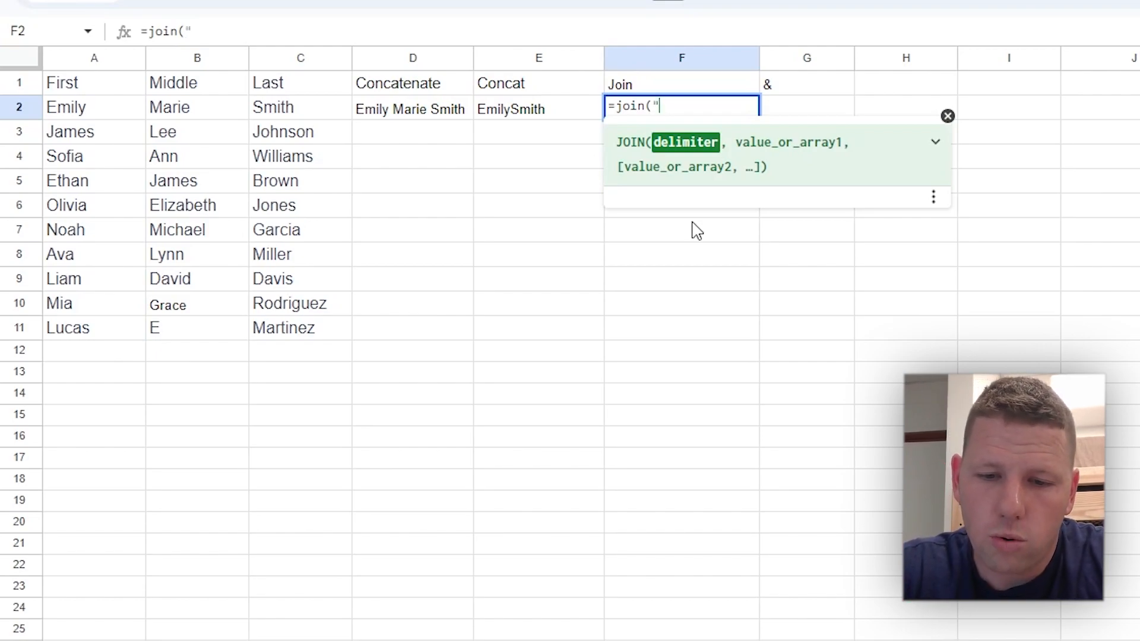
text(,")
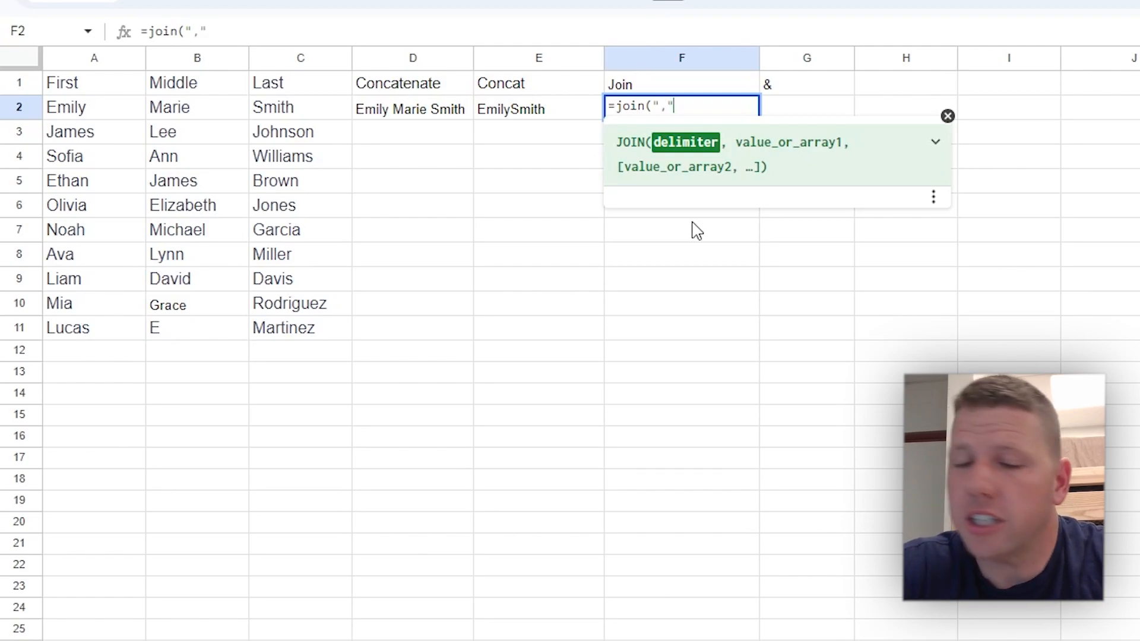
text(,)
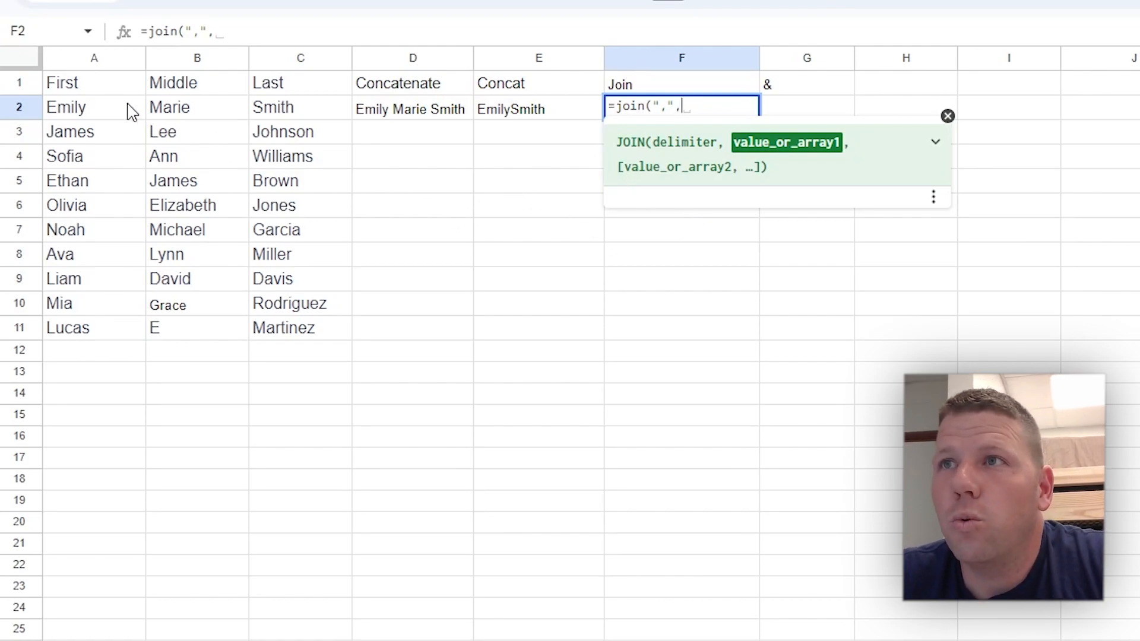
drag(117, 113, 110, 330)
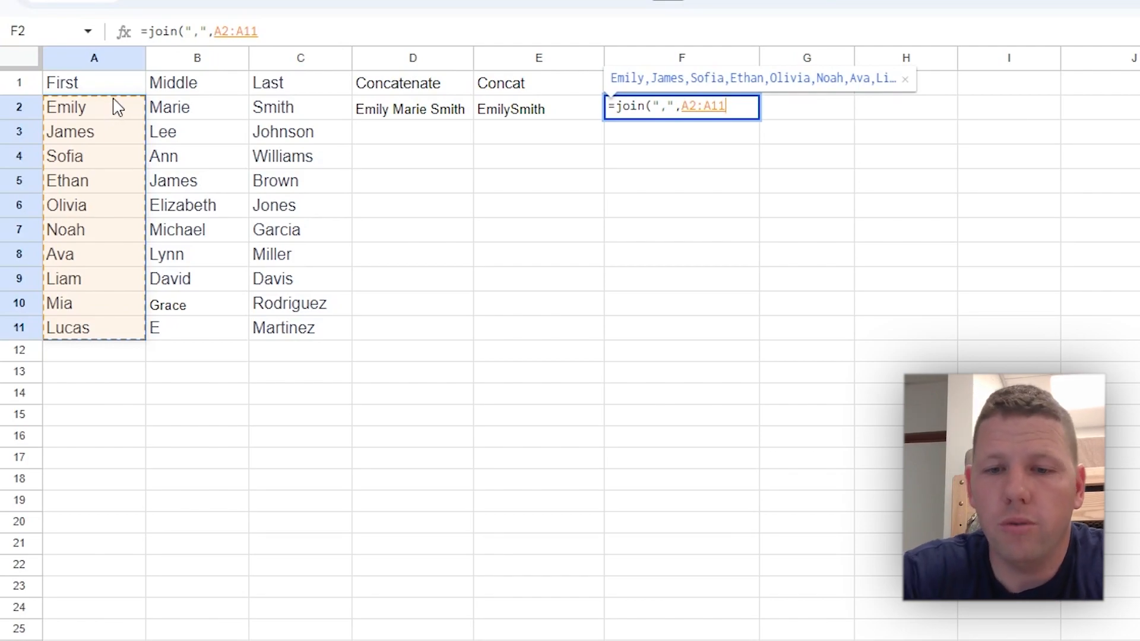
text(,)
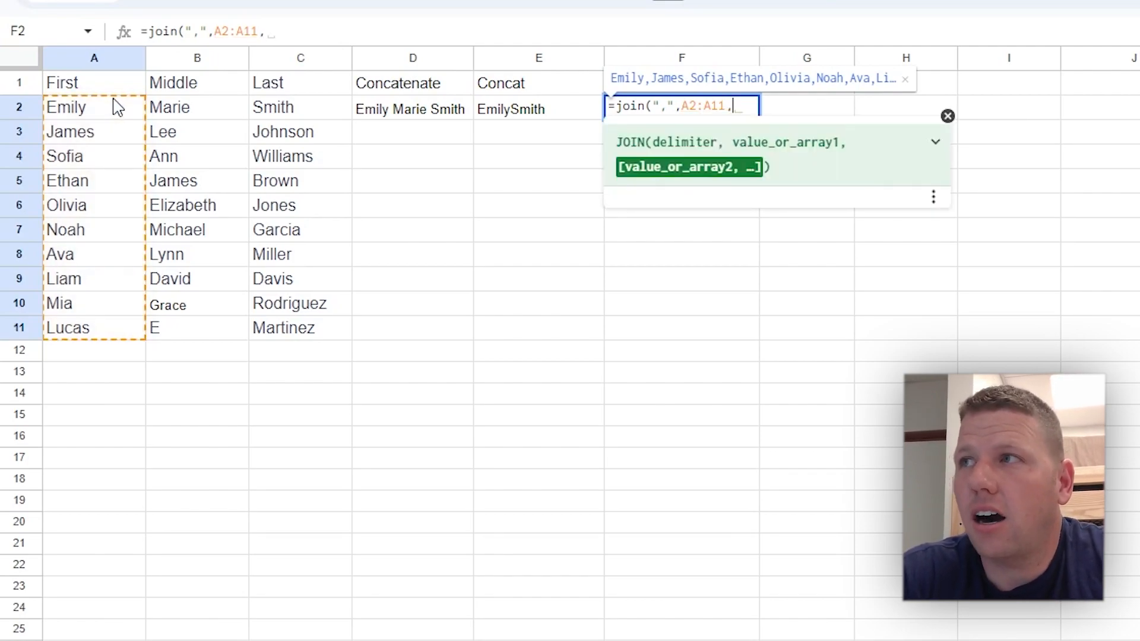
drag(279, 113, 287, 340)
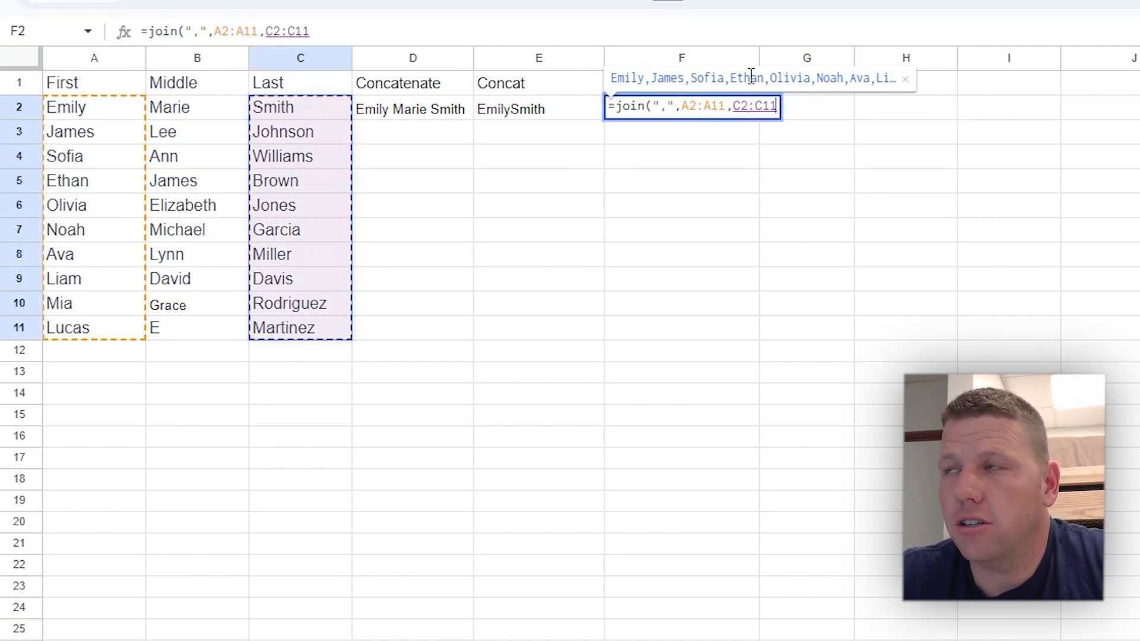
key(BackSpace)
key(BackSpace)
key(BackSpace)
key(BackSpace)
key(BackSpace)
key(BackSpace)
key(BackSpace)
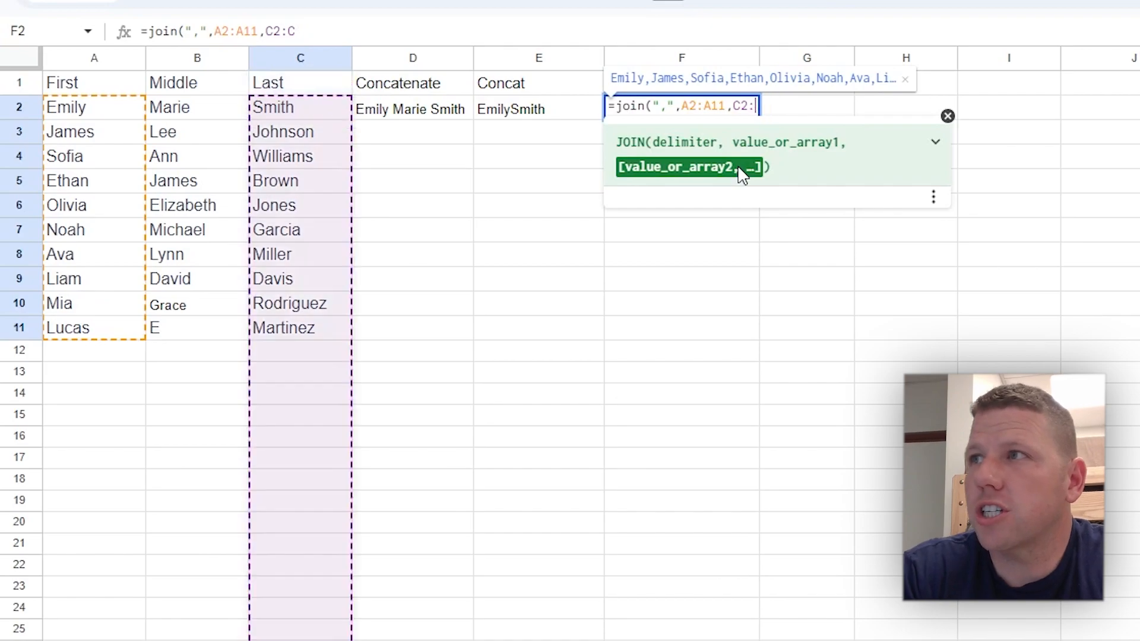
- Close and enter the JOIN formula in F2, and fit column F's width to its contents
text())
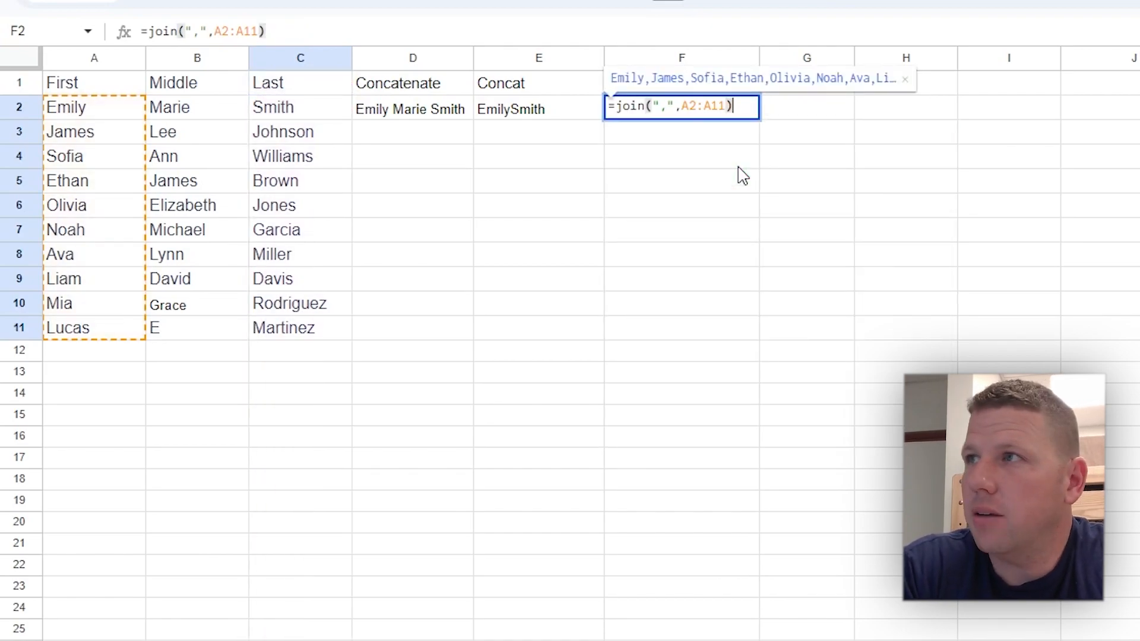
key(Return)
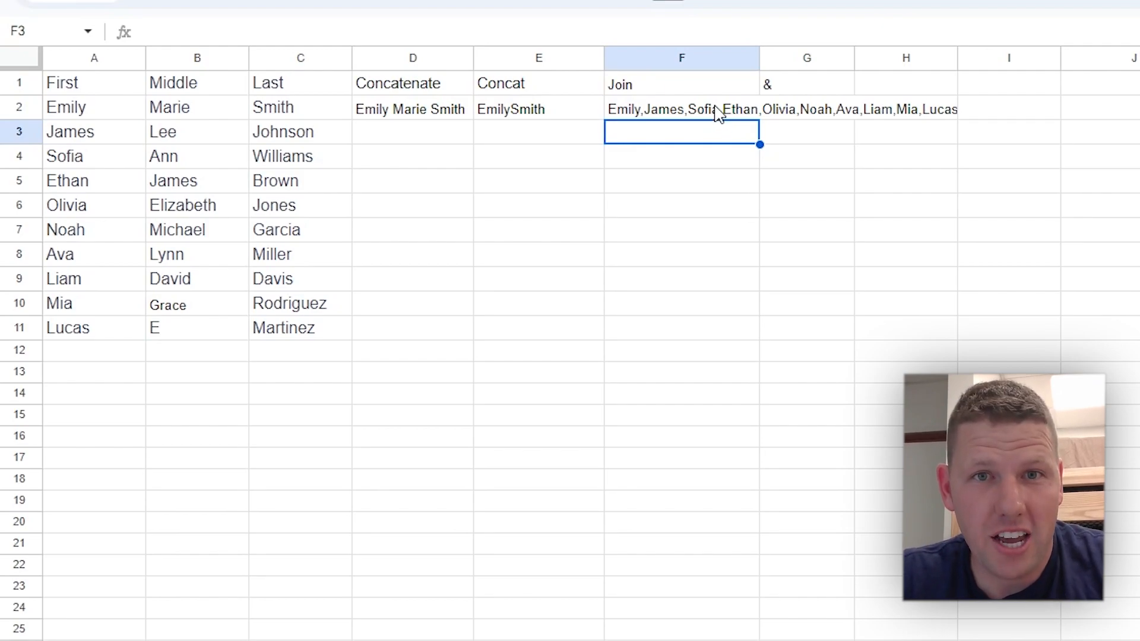
double_click(759, 57)
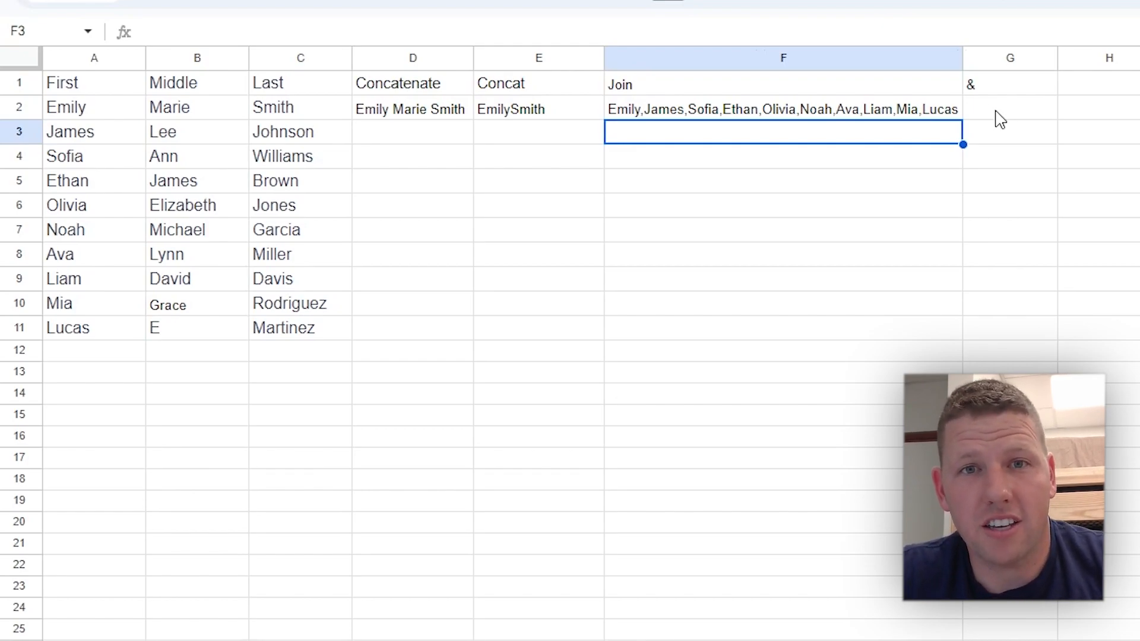
- Enter the formula =A2&C2 in G2 to combine the first and last name with the ampersand operator
click(1000, 116)
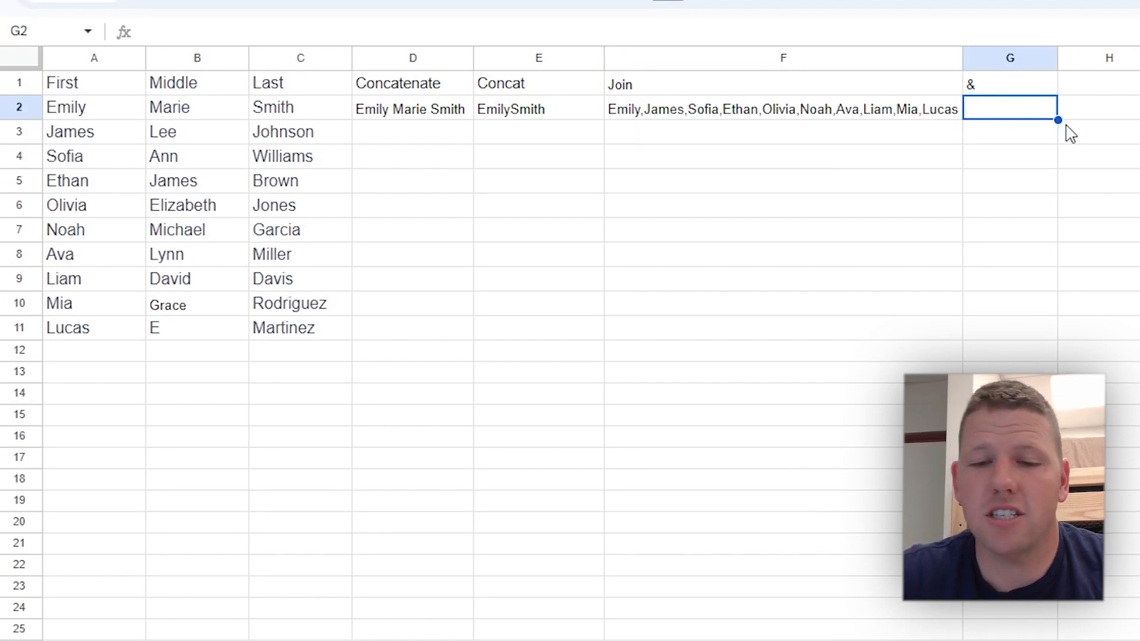
text(=)
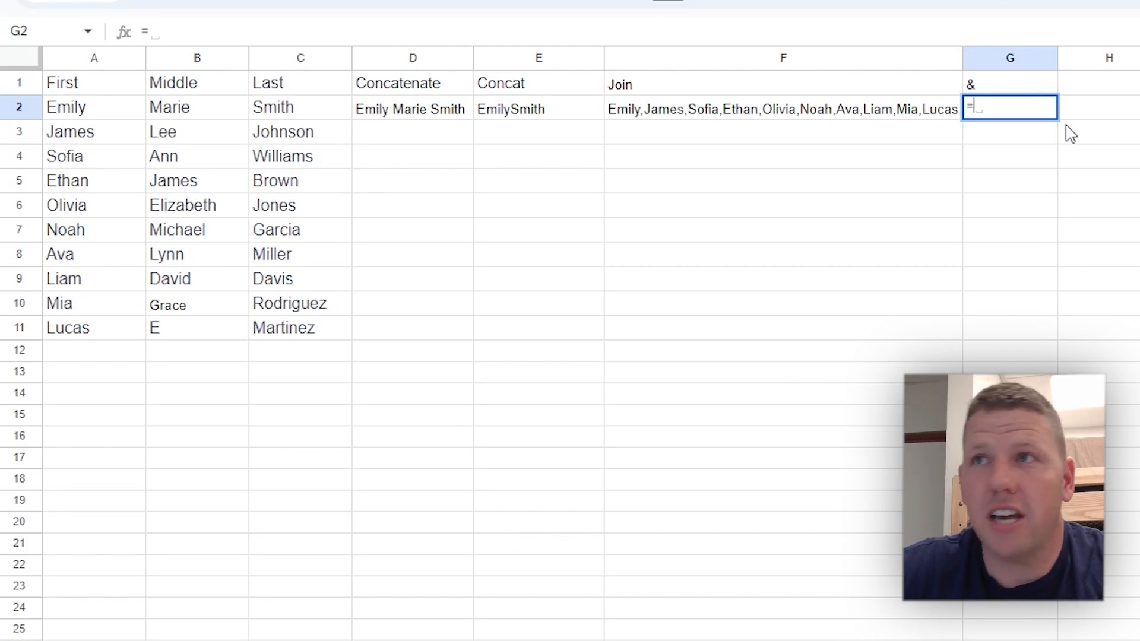
click(114, 117)
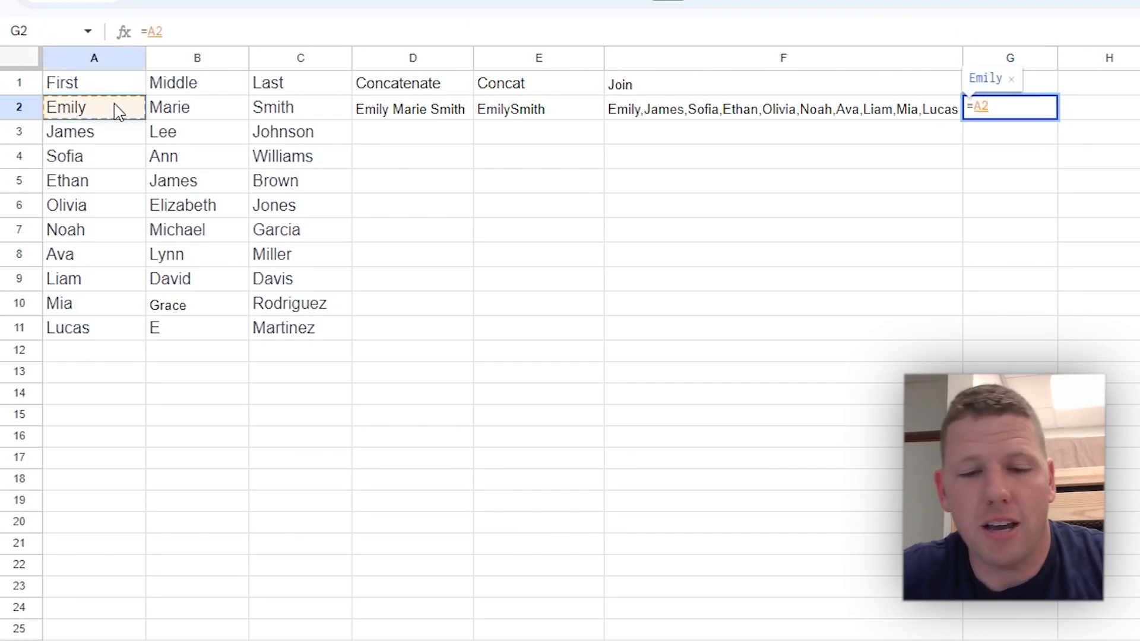
text(&)
click(279, 113)
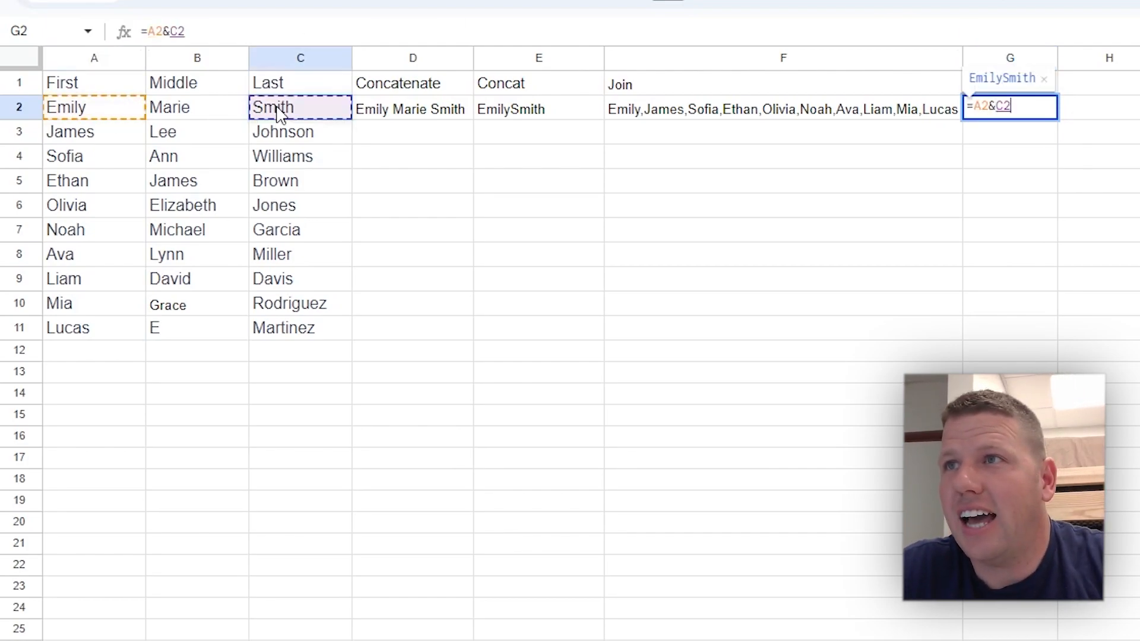
key(Return)
- Add a space between the first and last name in G2 by changing the formula to =A2&" "&C2
click(990, 116)
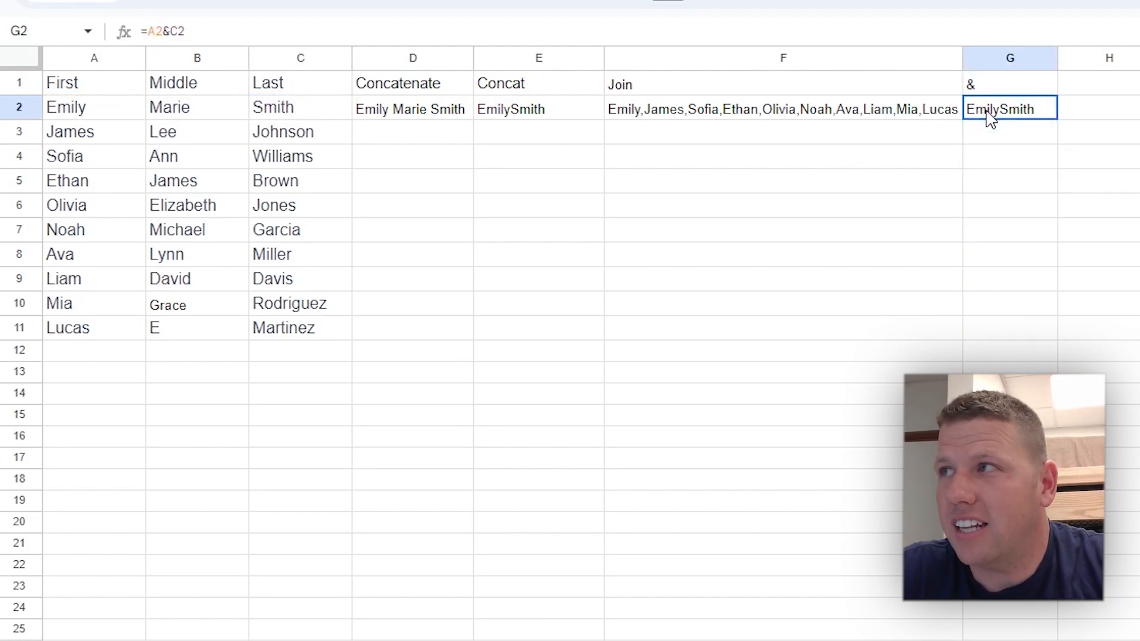
click(171, 31)
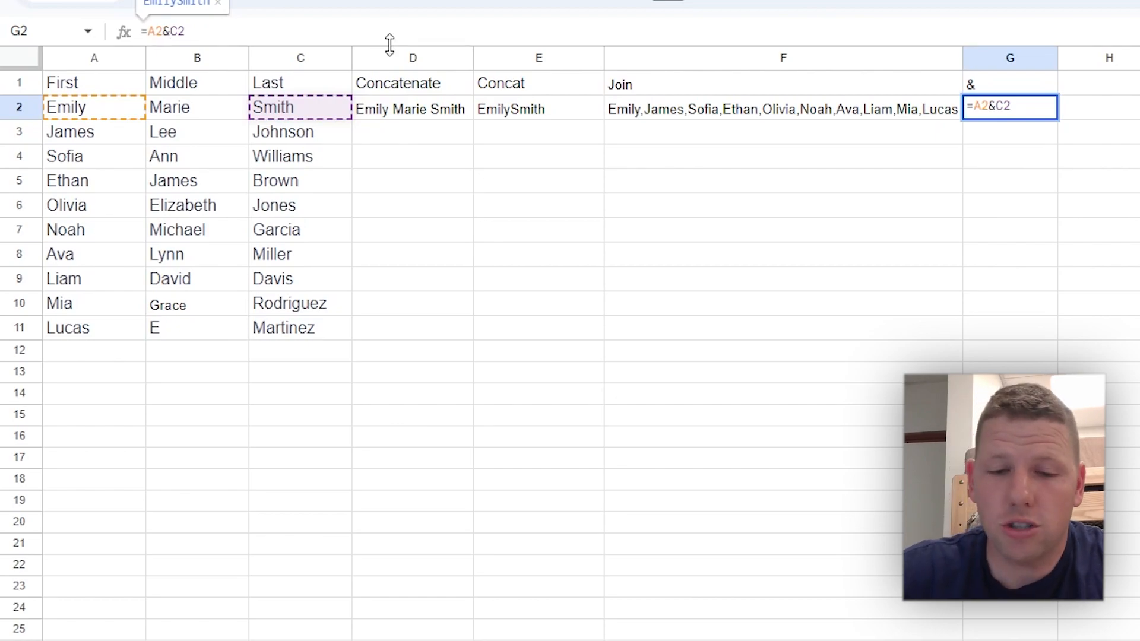
text(" ")
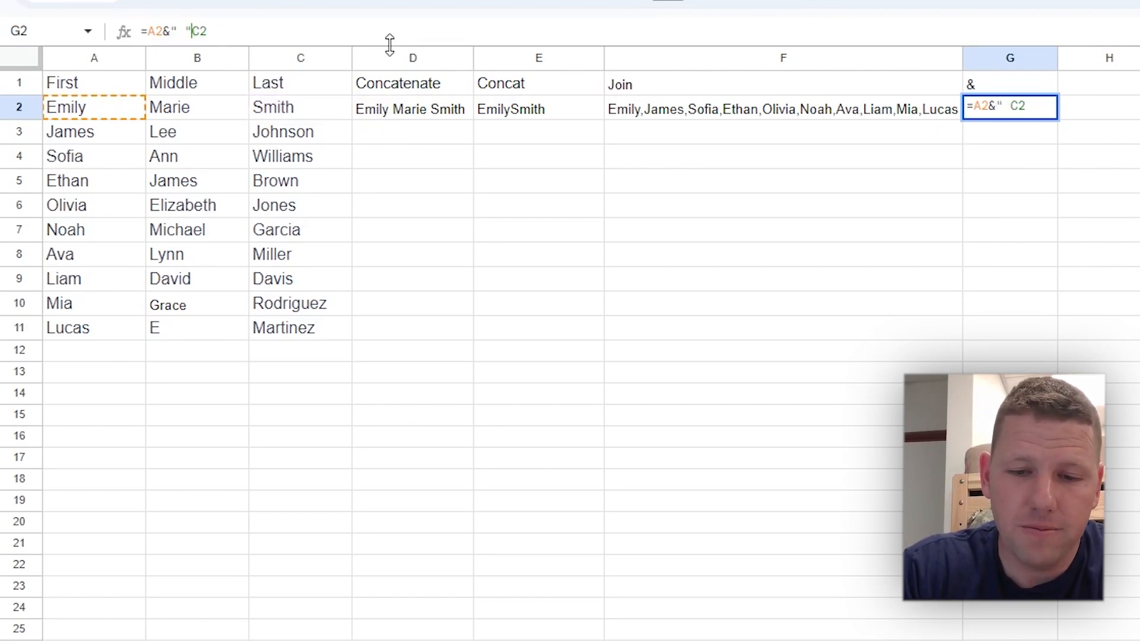
text(&)
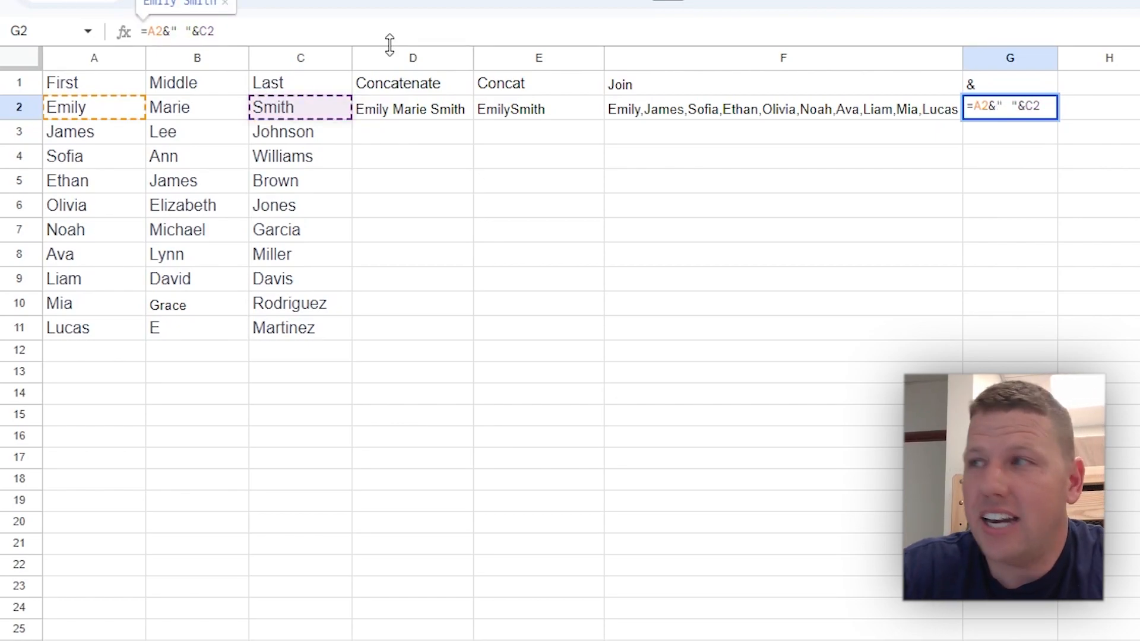
key(Return)
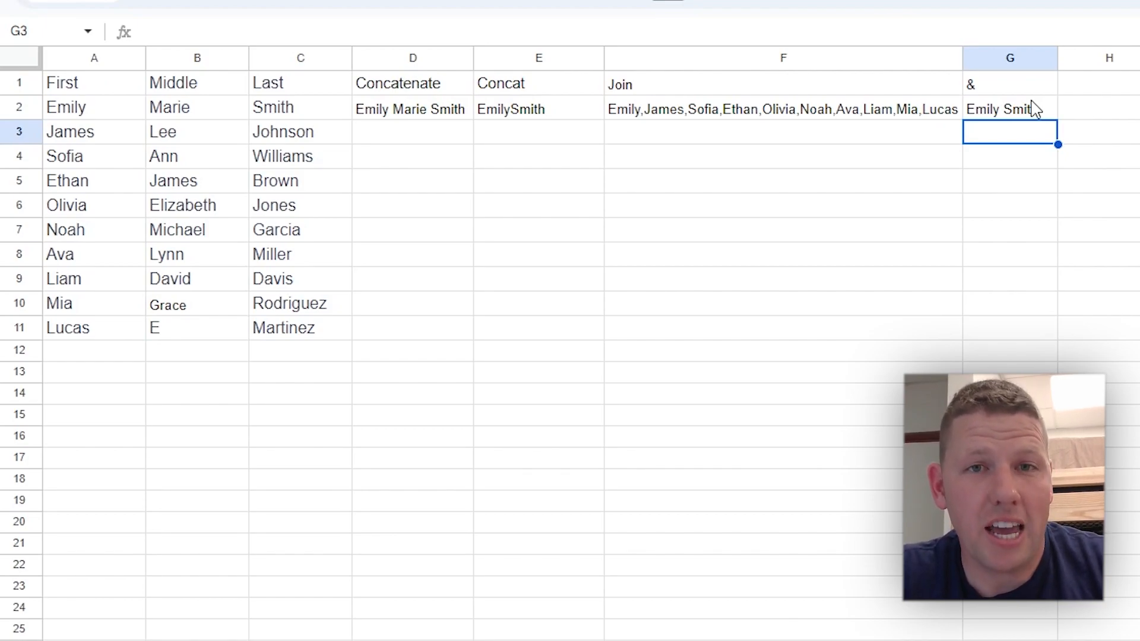
- Add the column header "Email Addresses" in H1
click(1111, 83)
text(Email Addresses)
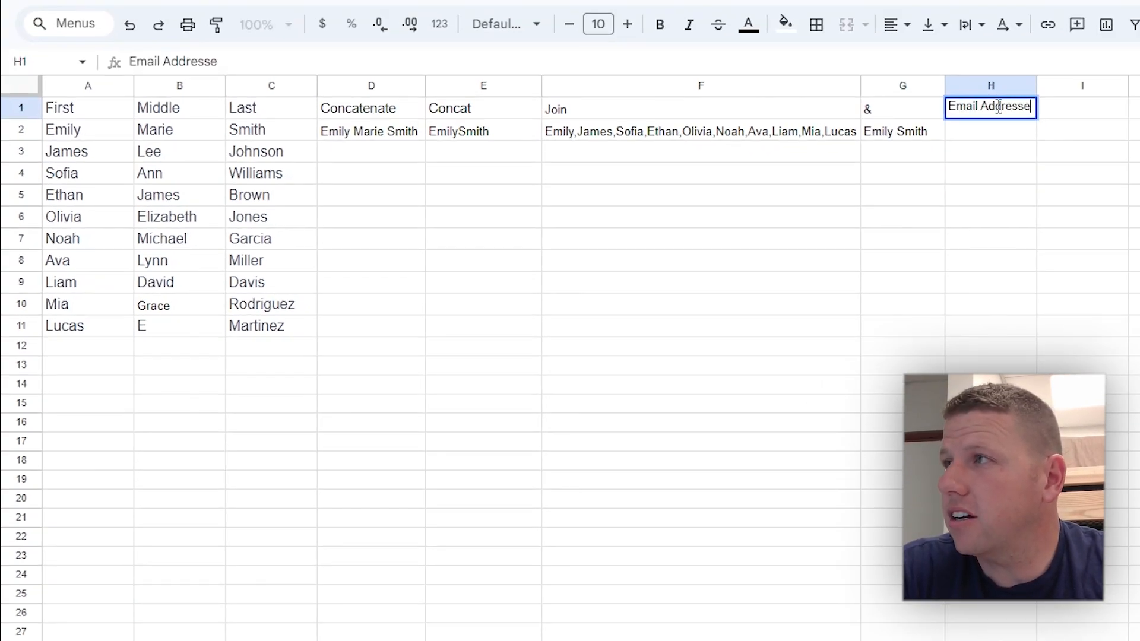
key(Return)
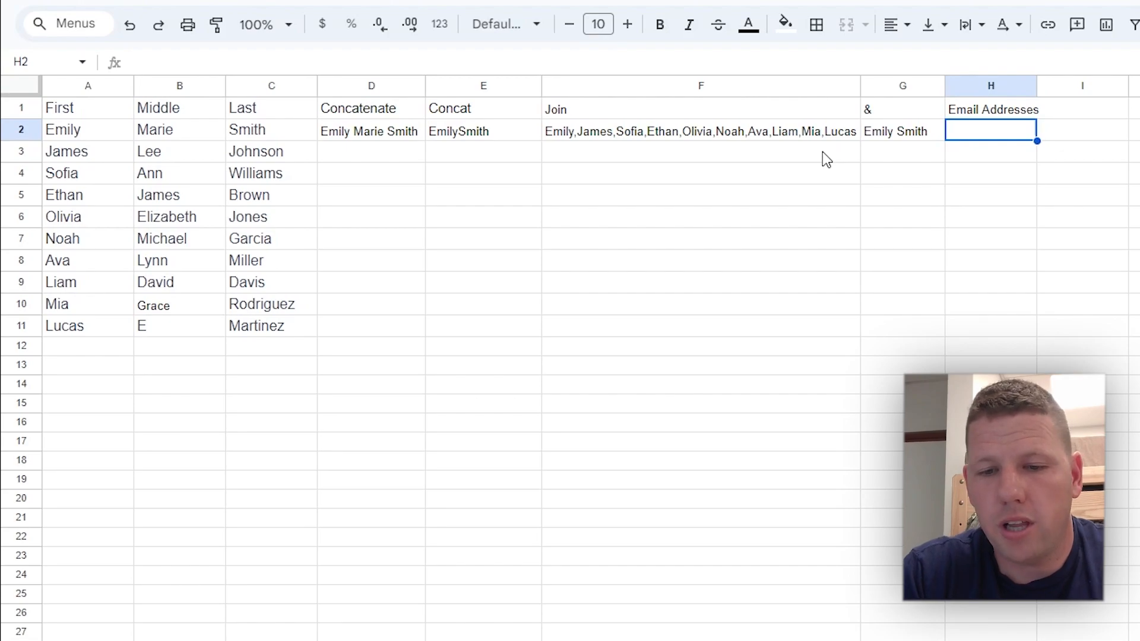
text(=)
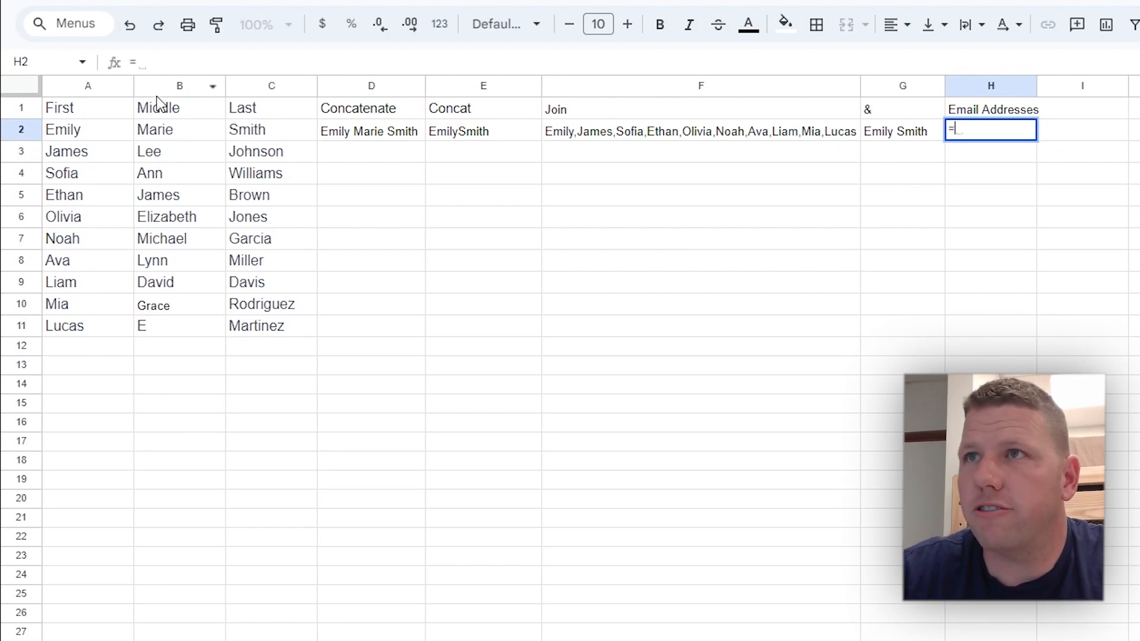
click(101, 137)
text(&)
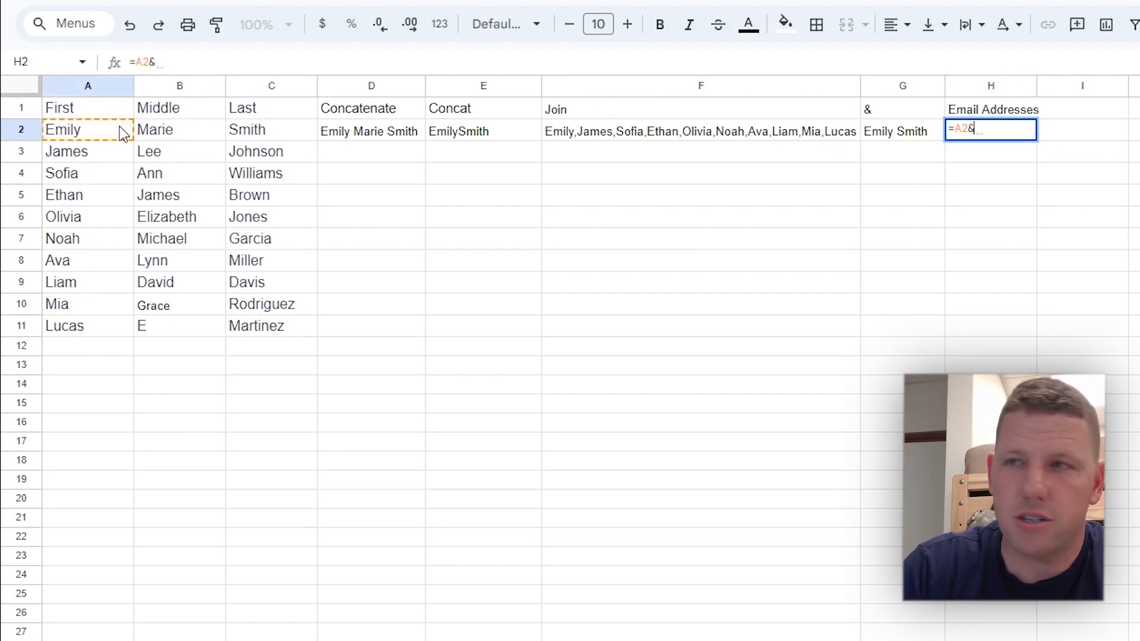
click(269, 131)
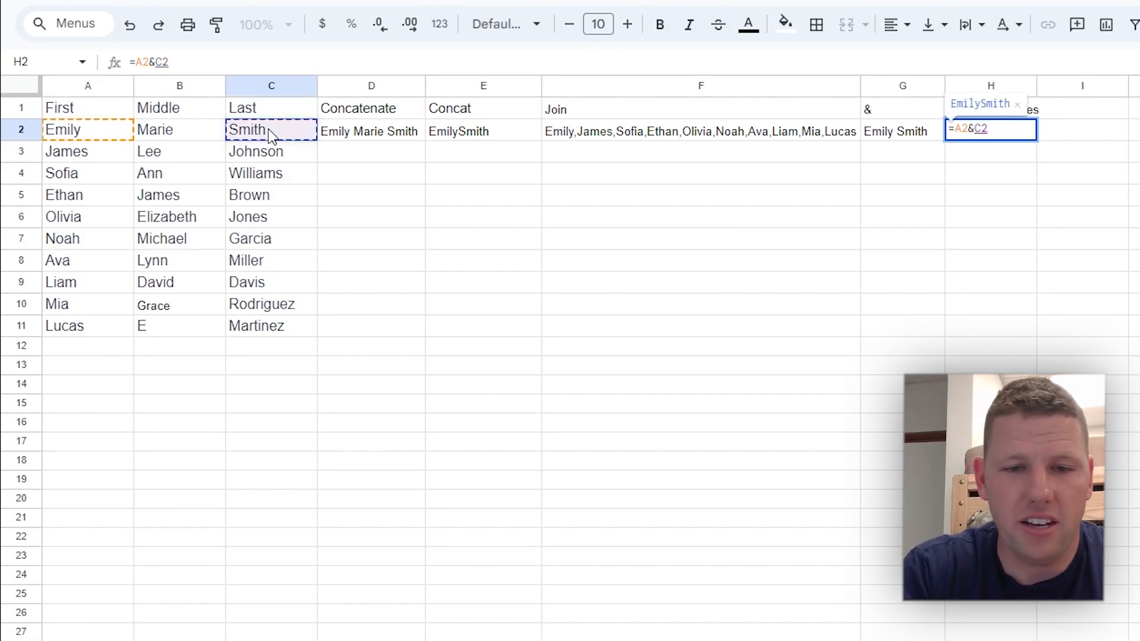
text(&)
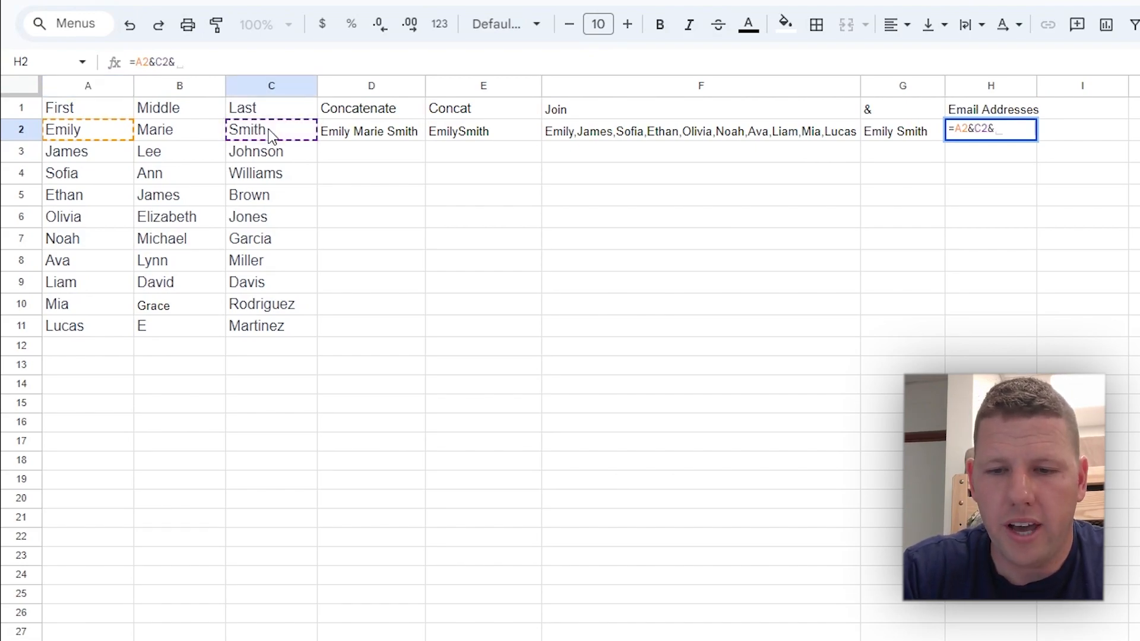
text(")
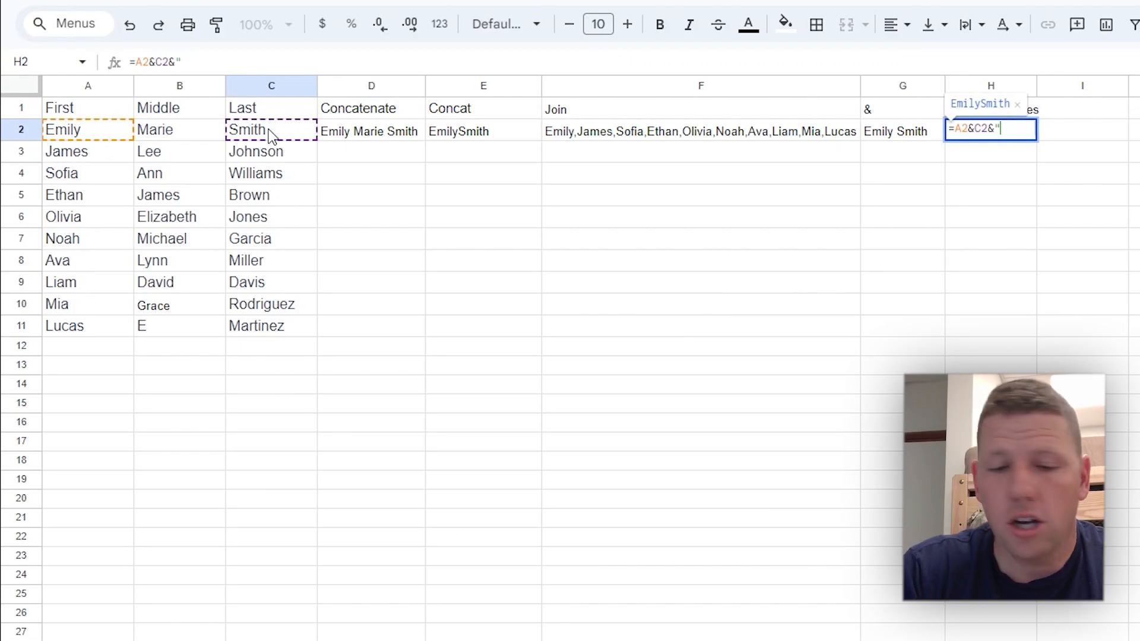
text(@mywe)
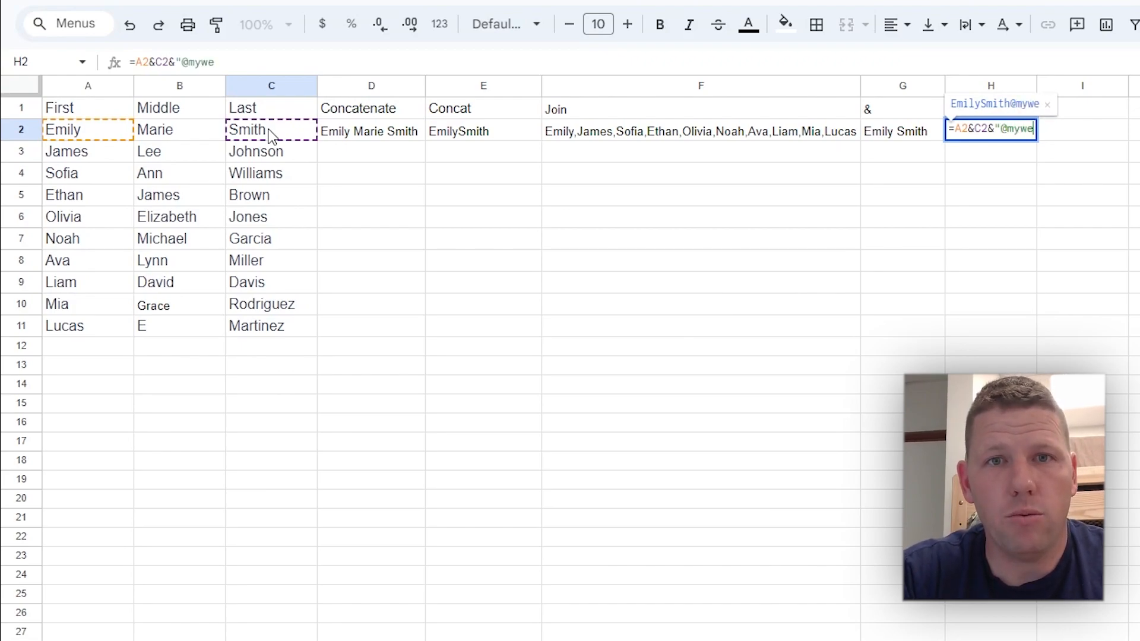
text(bsite.com")
key(Return)
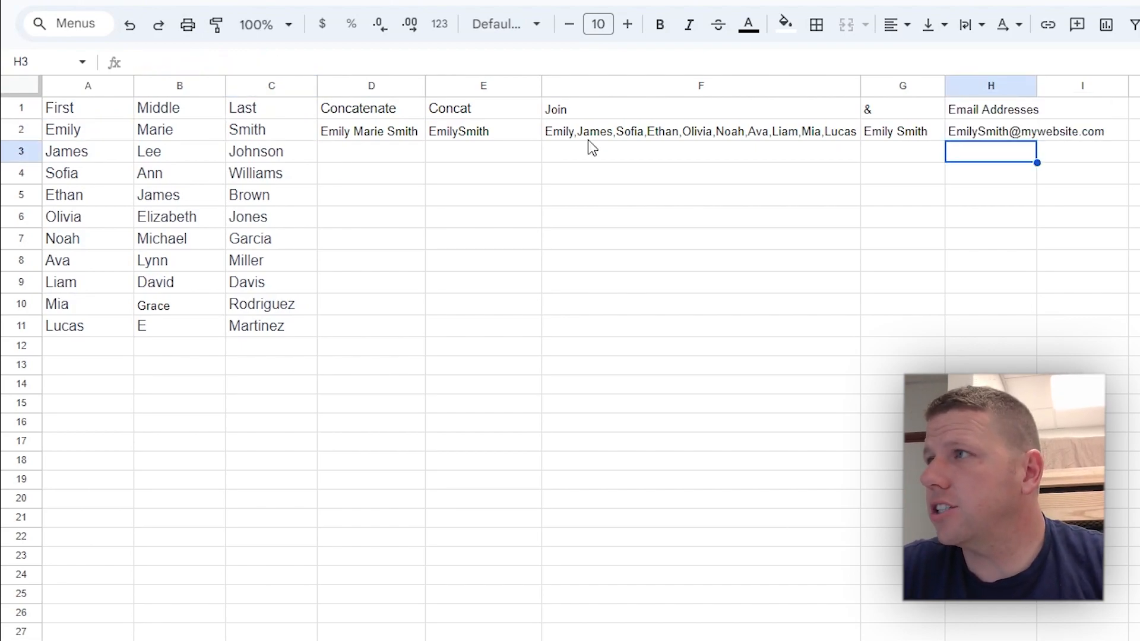
click(997, 132)
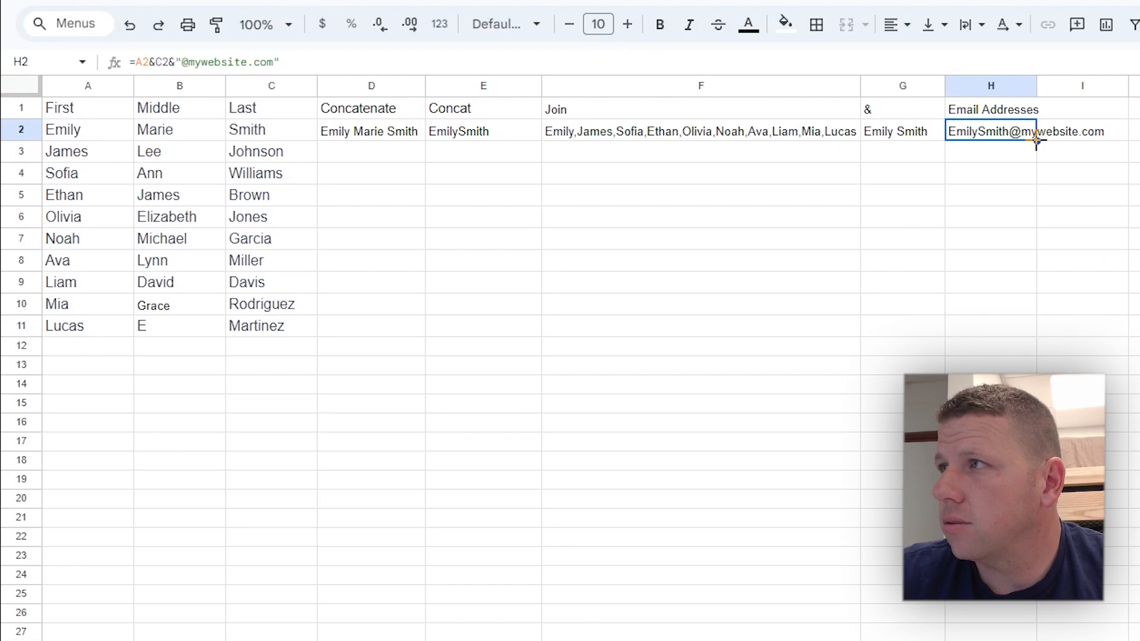
drag(1036, 138, 1029, 325)
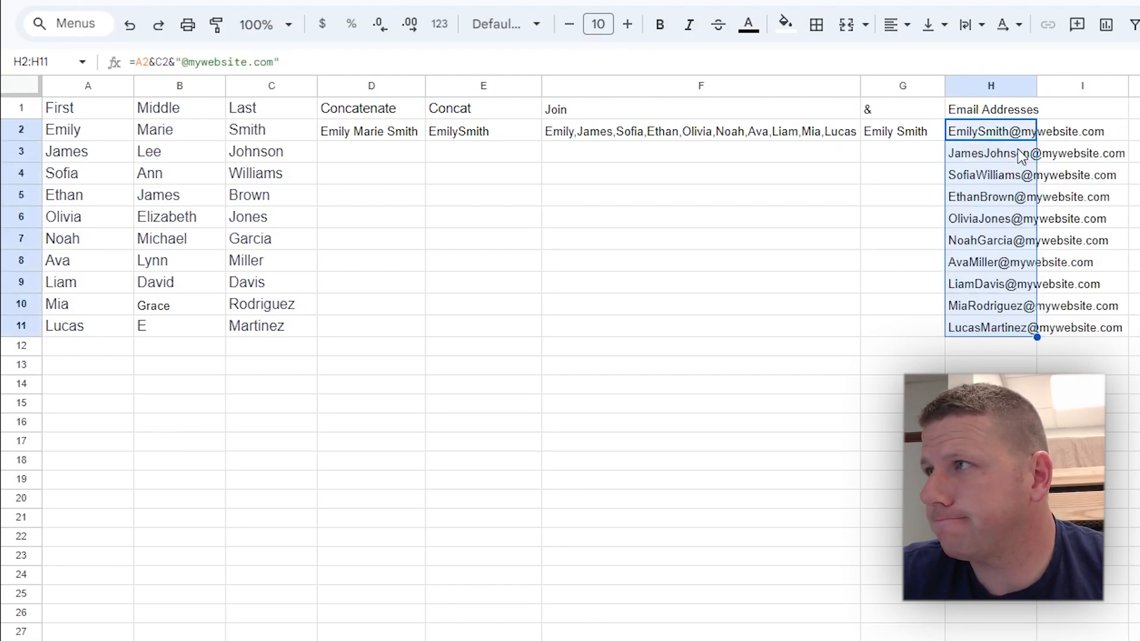
- Enter the formula =join(",",H2:H11) in J2 to combine all email addresses into one comma-separated list
click(1134, 132)
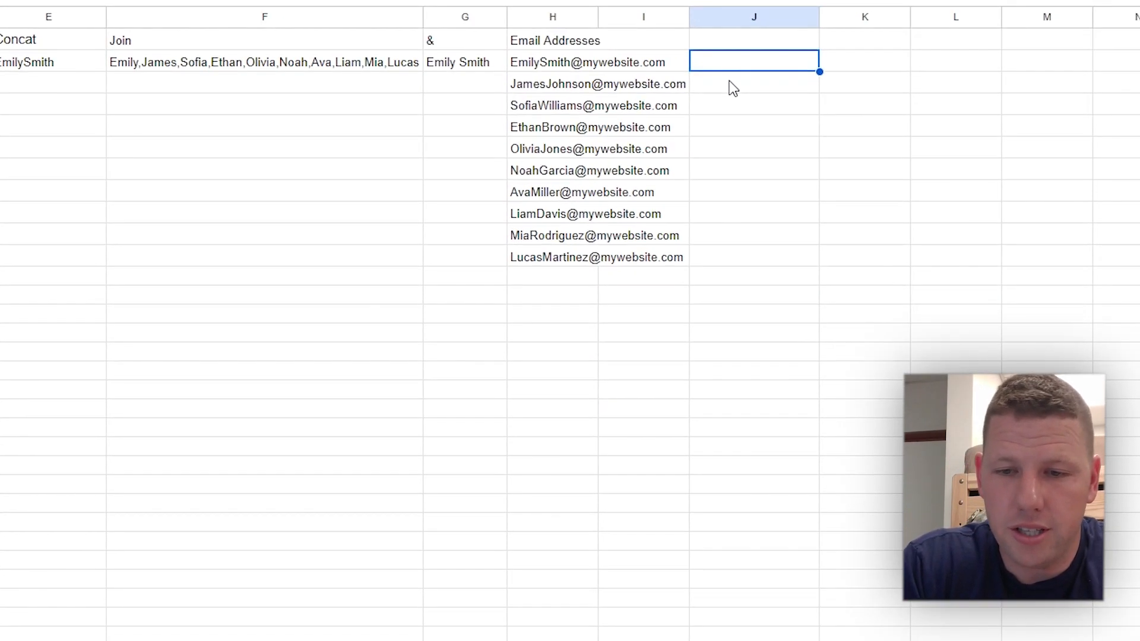
text(=join()
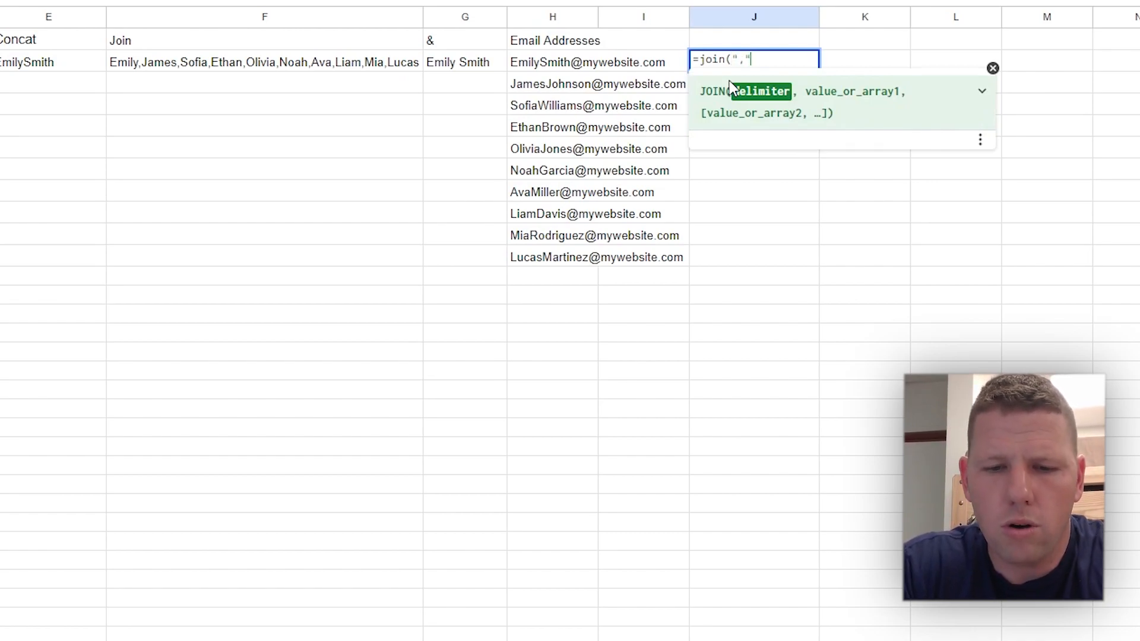
text(",",)
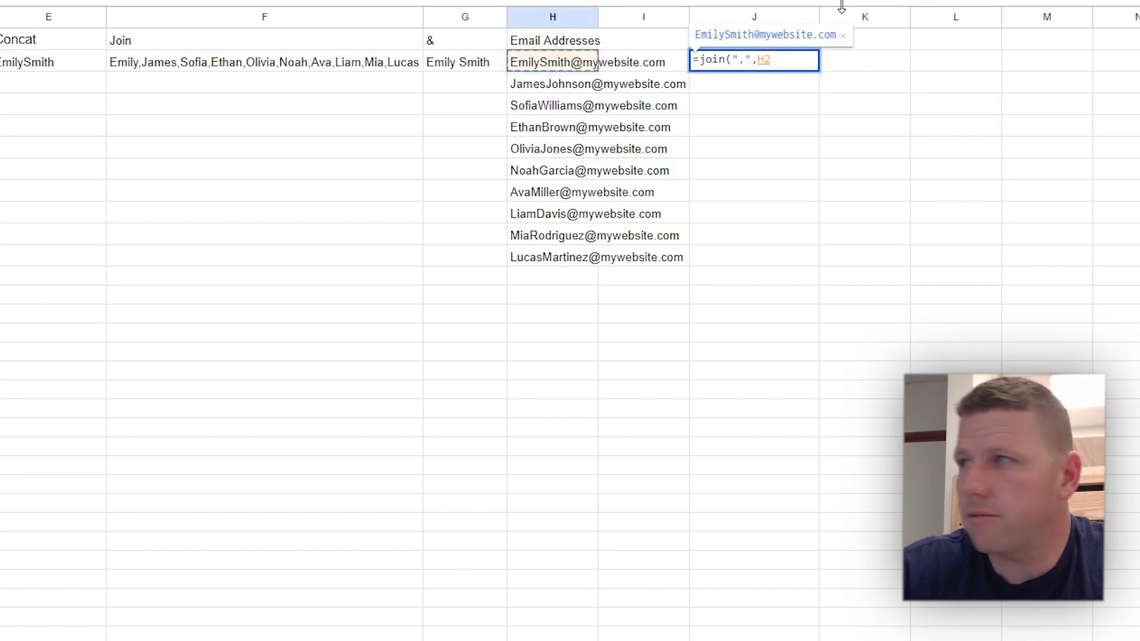
key(shift+Down)
key(shift+Down)
key(shift+Down)
key(shift+Down)
key(shift+Down)
key(shift+Down)
key(shift+Down)
key(shift+Down)
key(shift+Down)
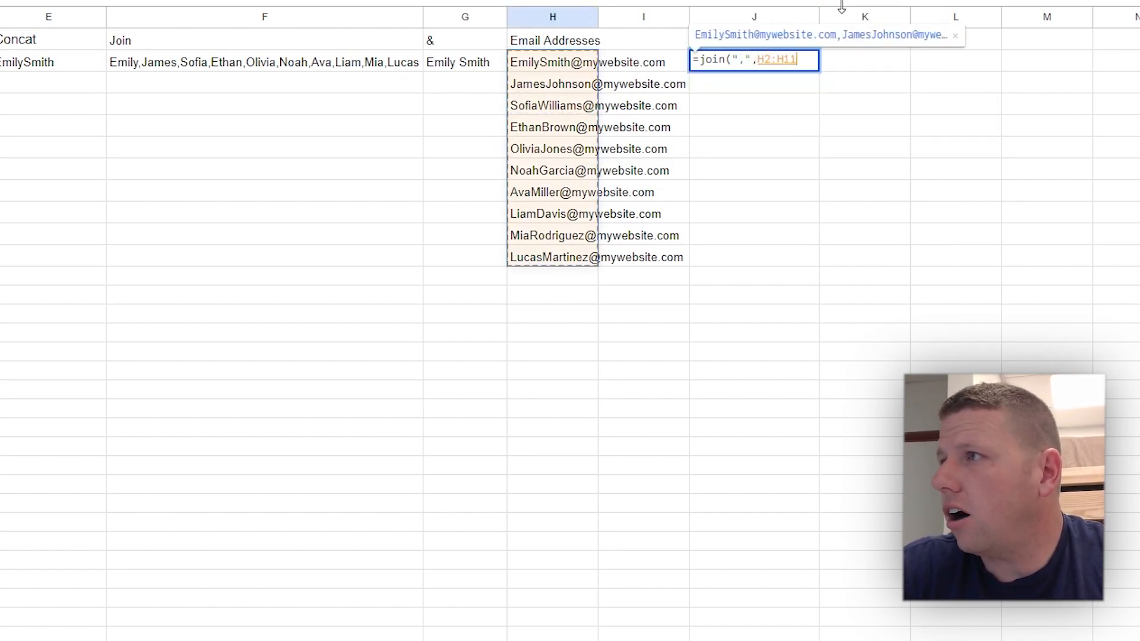
text())
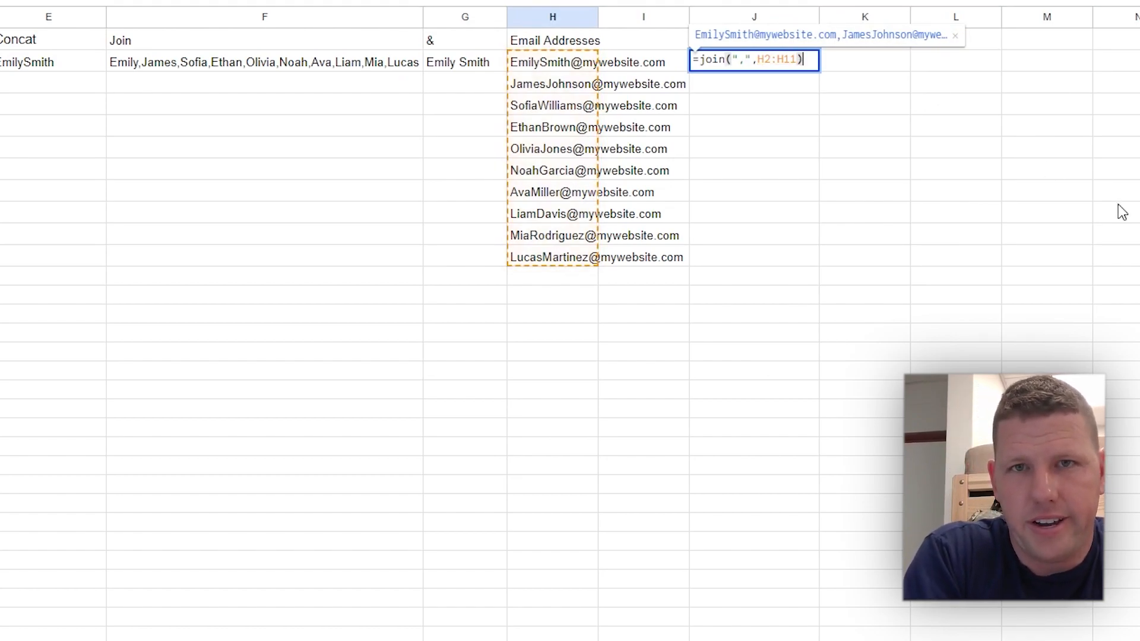
key(Return)
- Copy the joined email list from J2 and paste it as the recipients of a new Gmail message
click(736, 63)
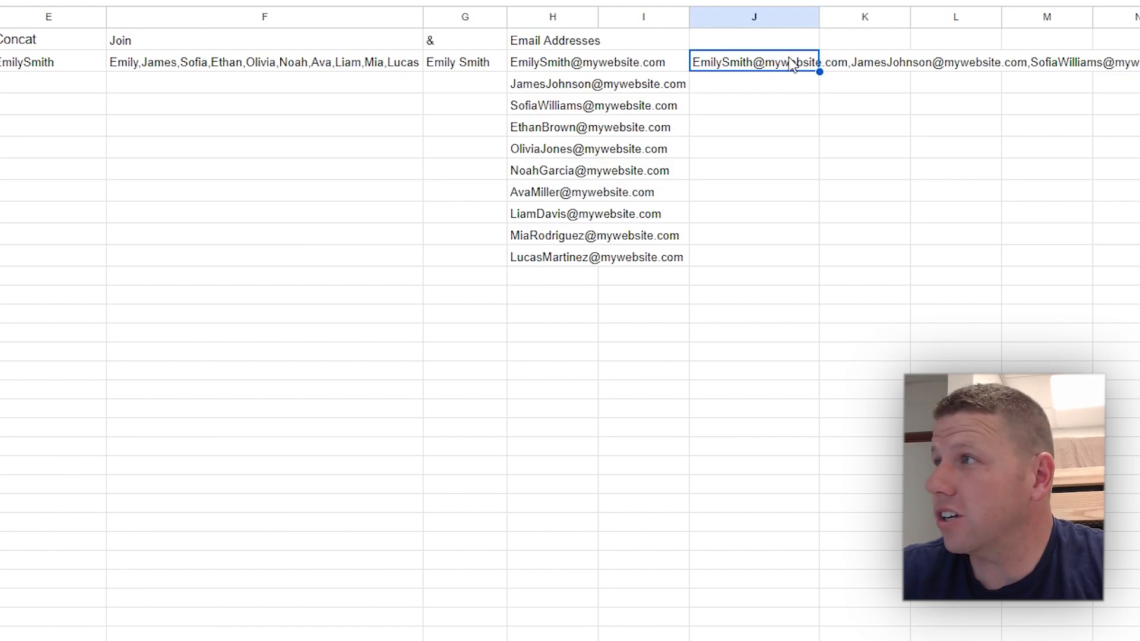
key(ctrl+c)
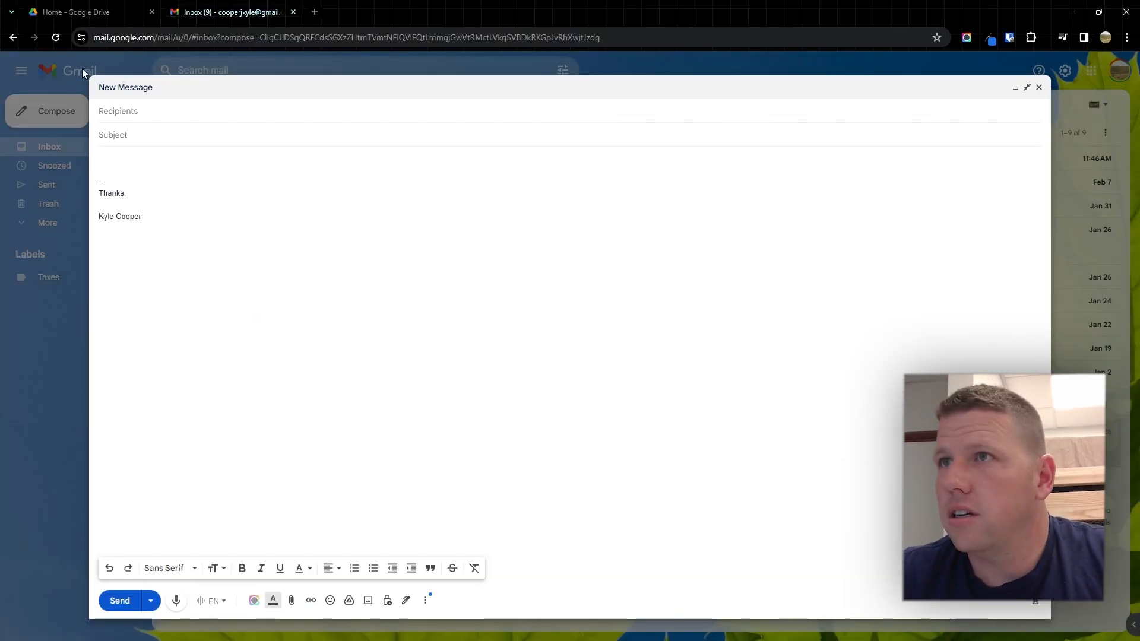
click(143, 111)
key(ctrl+v)
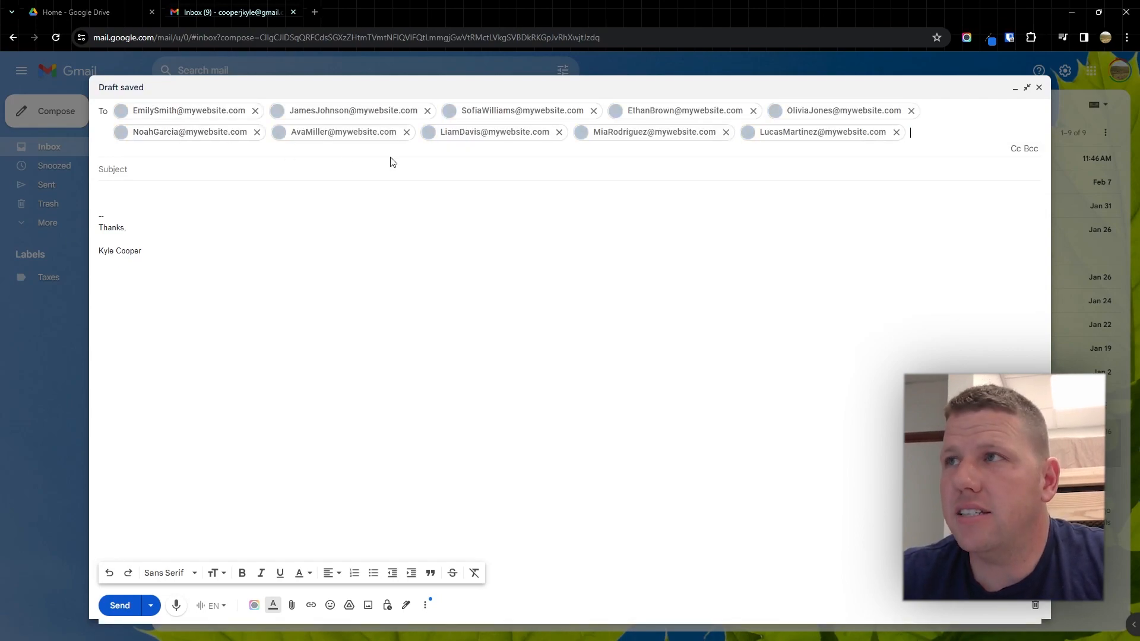